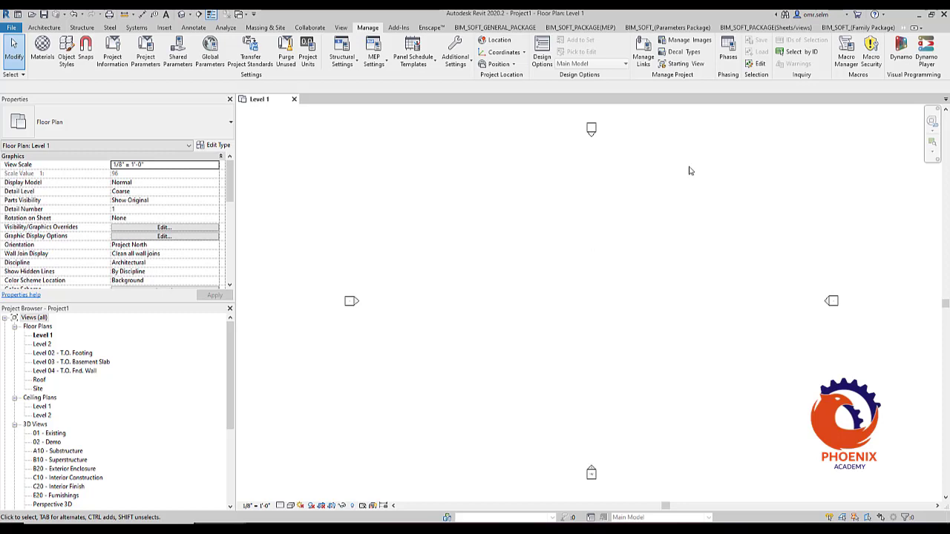
- Launch Dynamo from Revit's Manage tab over the Level 1 floor plan
click(894, 64)
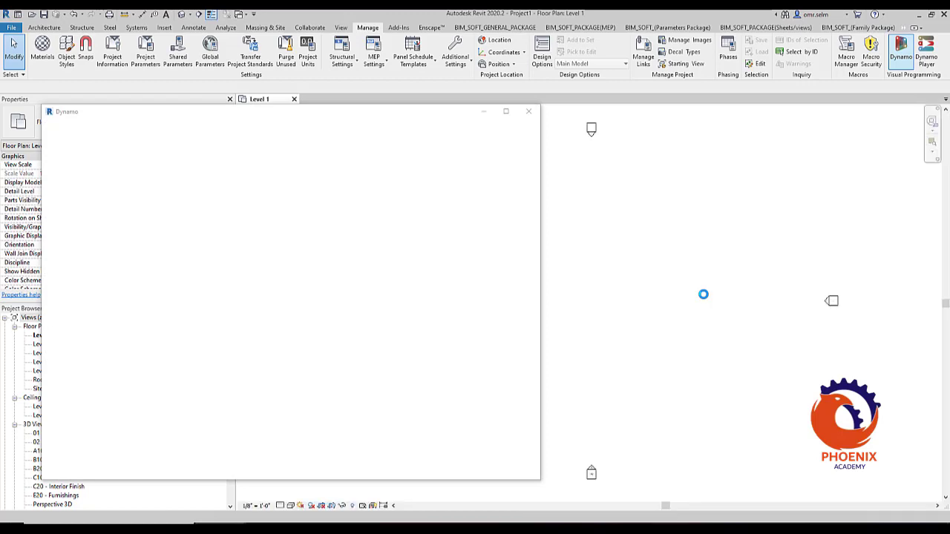
- Create a new blank graph with Extra large geometry scaling (1 to 100,000,000 units)
click(165, 242)
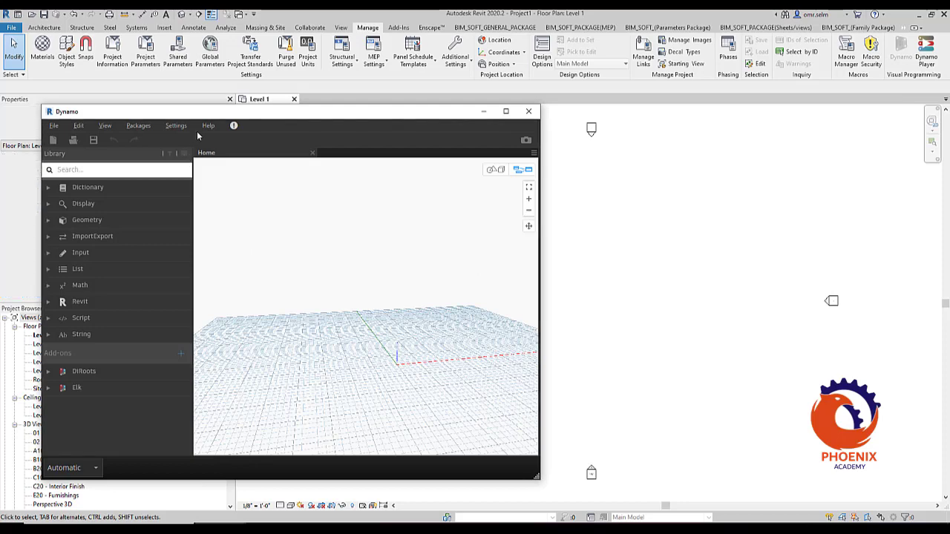
click(178, 125)
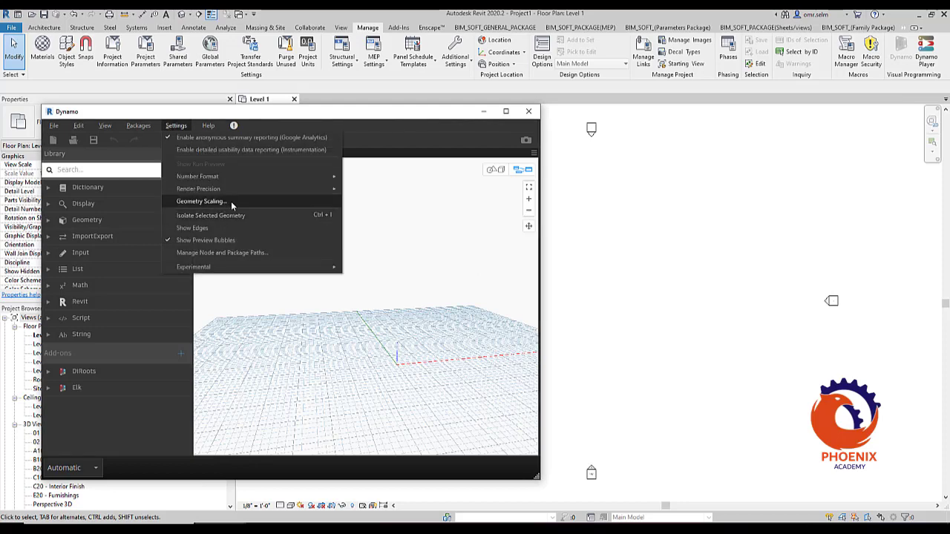
click(231, 201)
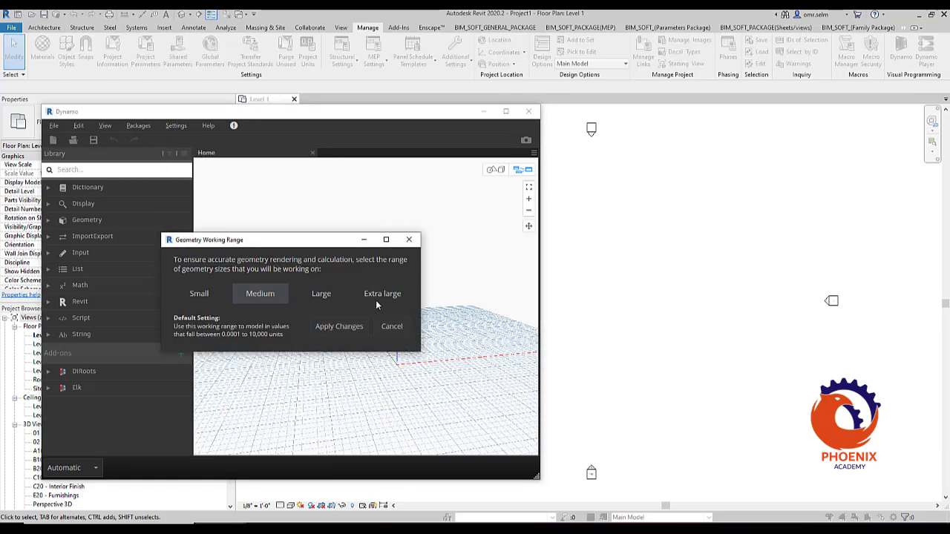
click(377, 297)
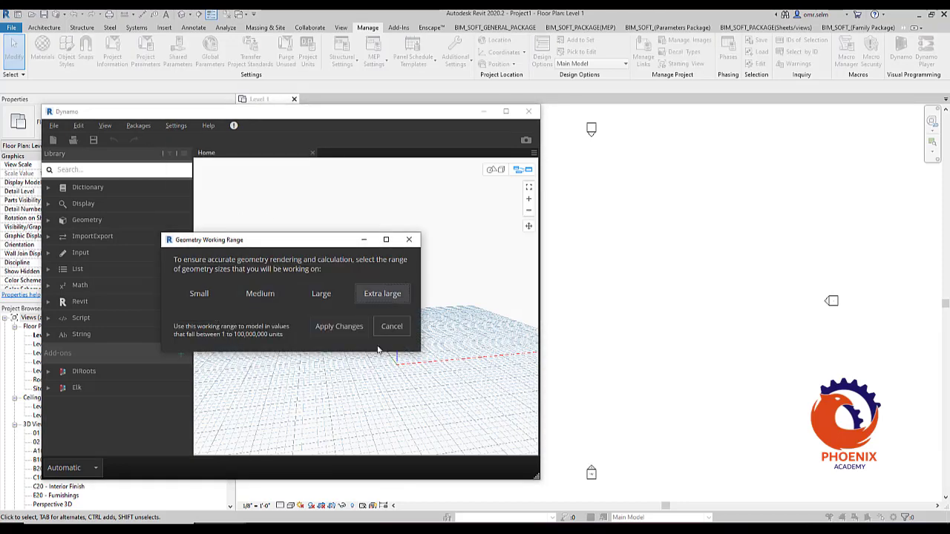
click(338, 326)
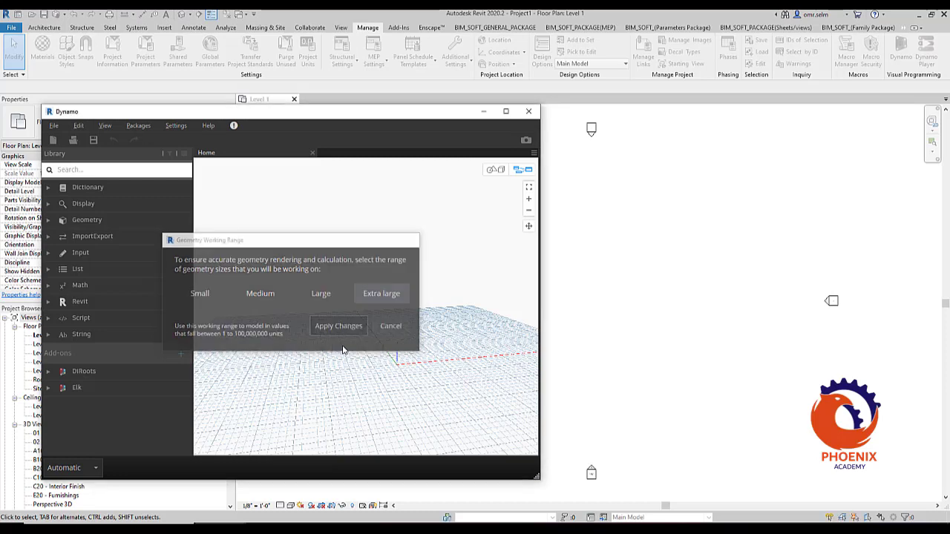
- Search online packages for 'osm', view the Elk details, and expand the installed Elk add-on
click(138, 125)
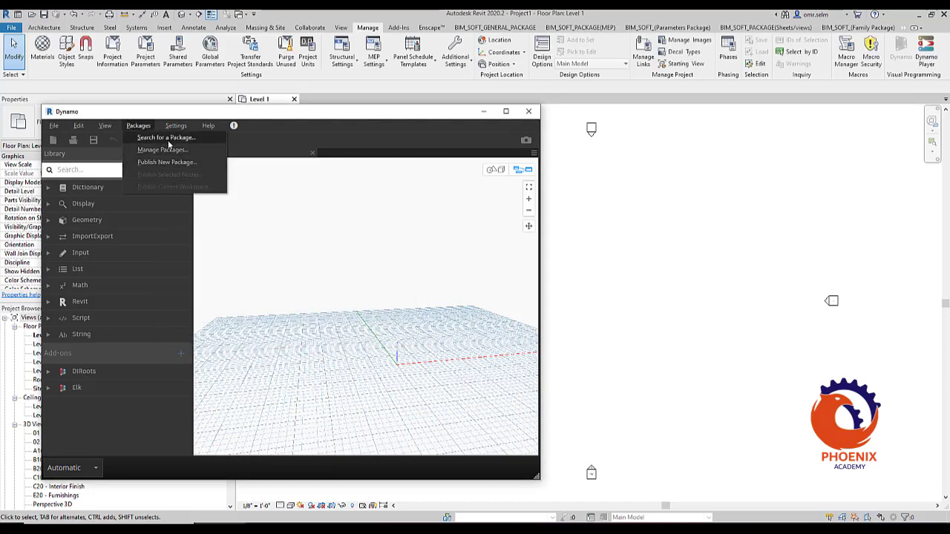
click(167, 139)
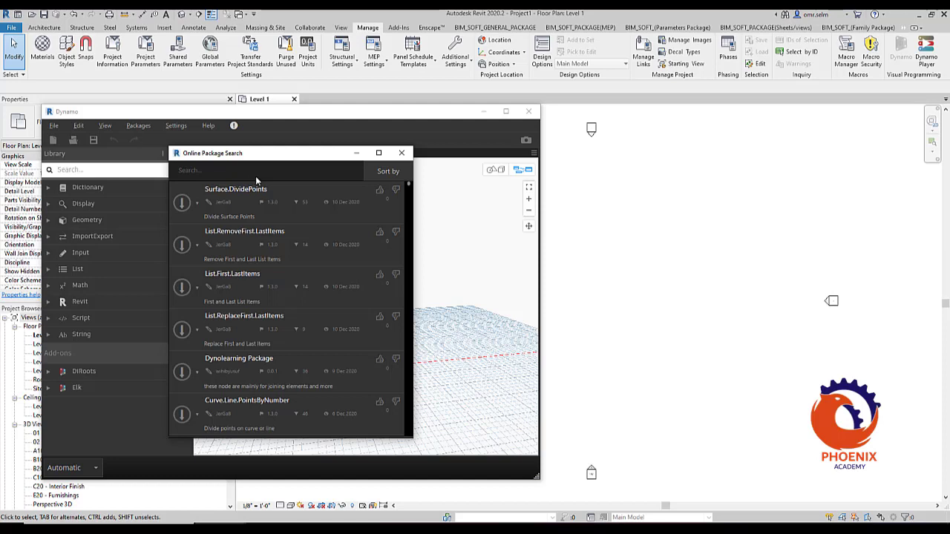
text(os)
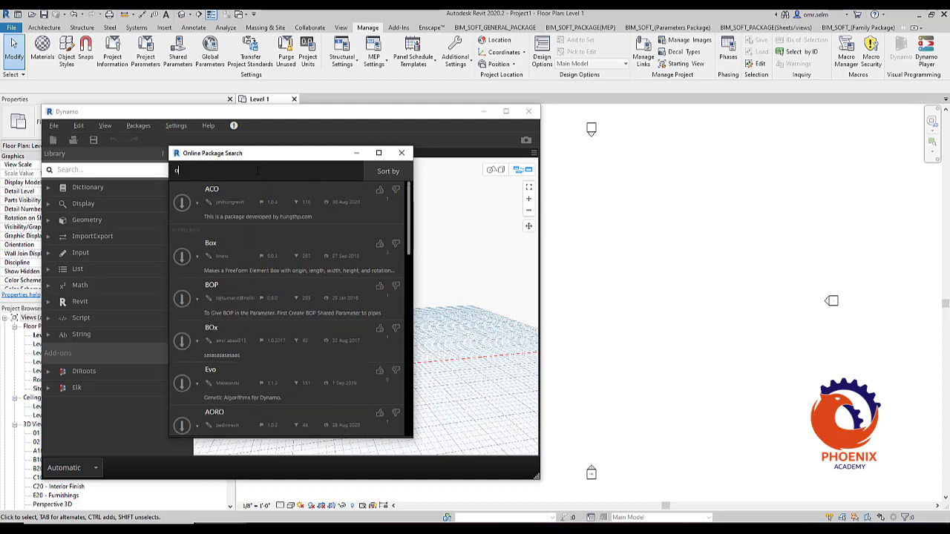
text(m)
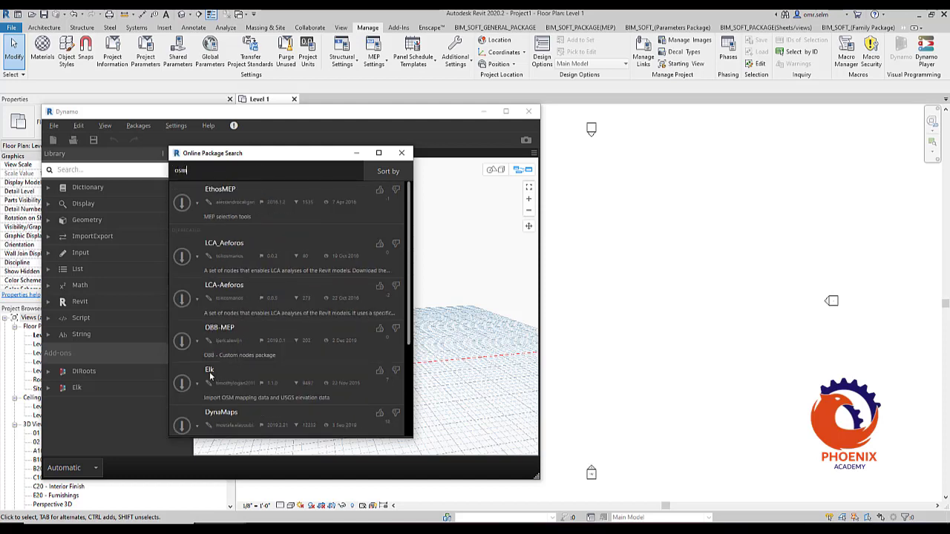
click(213, 375)
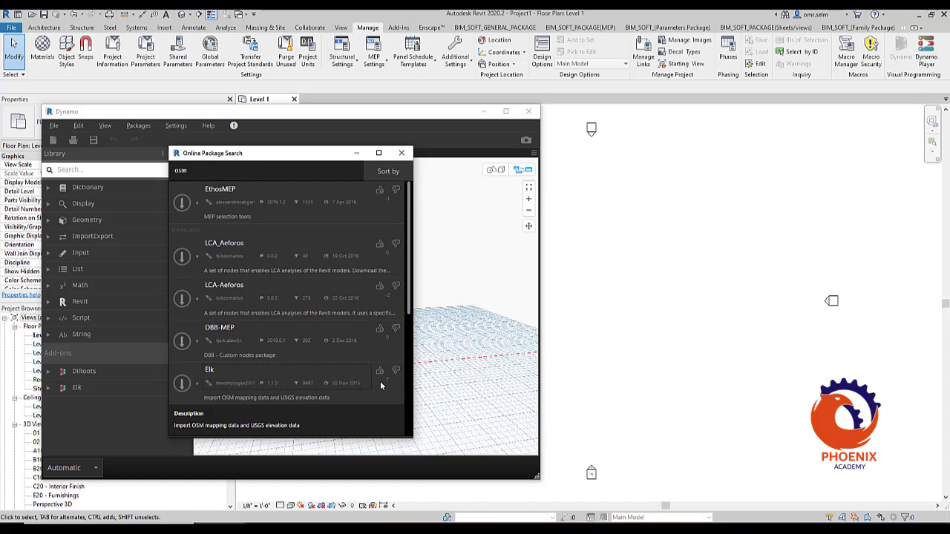
scroll(227, 356, down, 3)
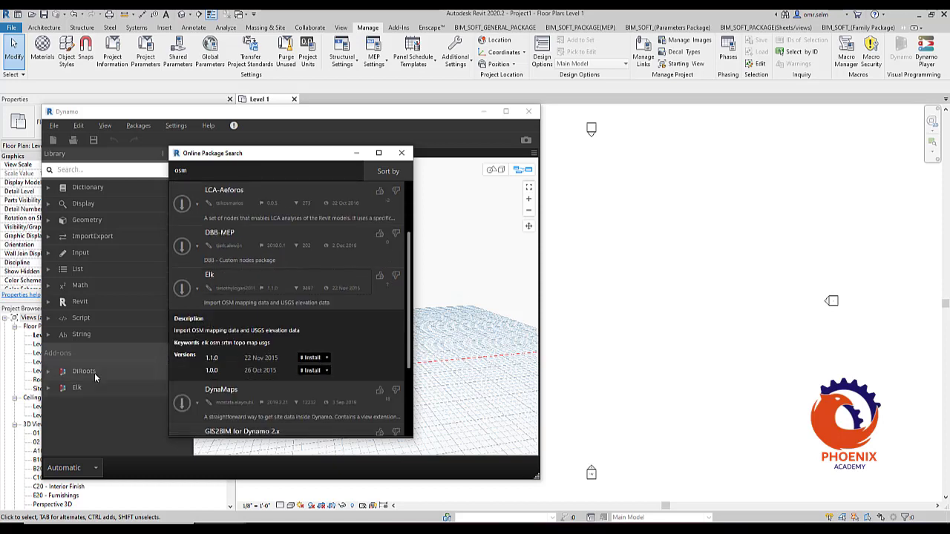
click(52, 389)
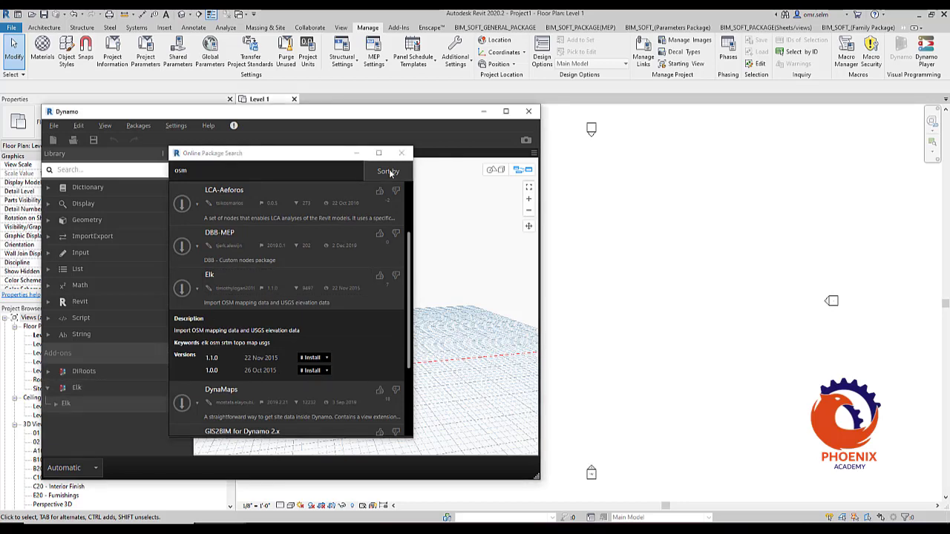
click(402, 153)
- Place OSM.Location and OSM.OSMData nodes from Elk's OSM group side by side
click(66, 403)
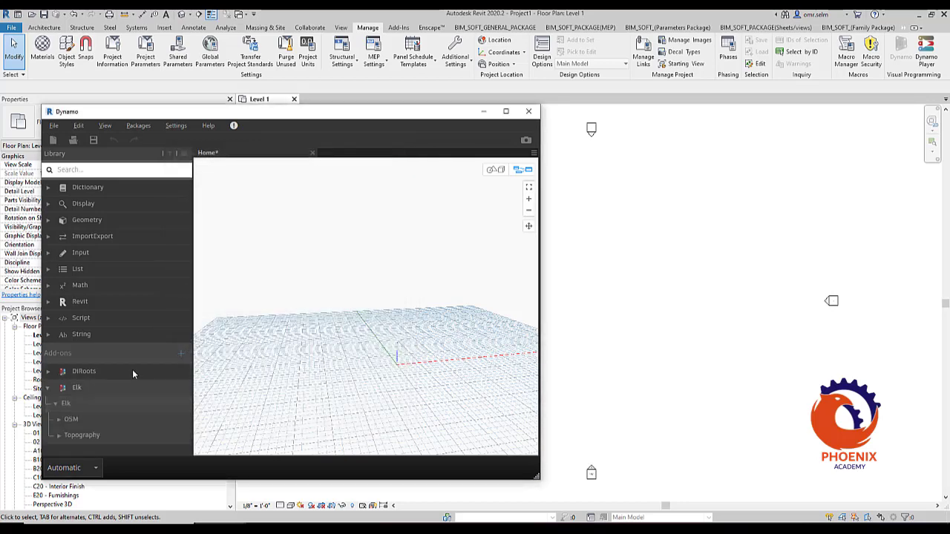
click(77, 421)
mouse_move(96, 402)
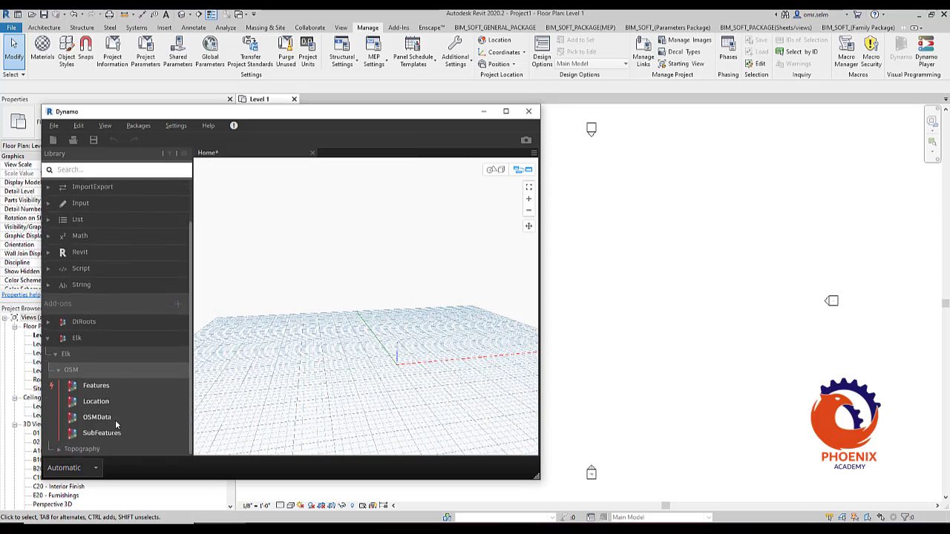
click(110, 404)
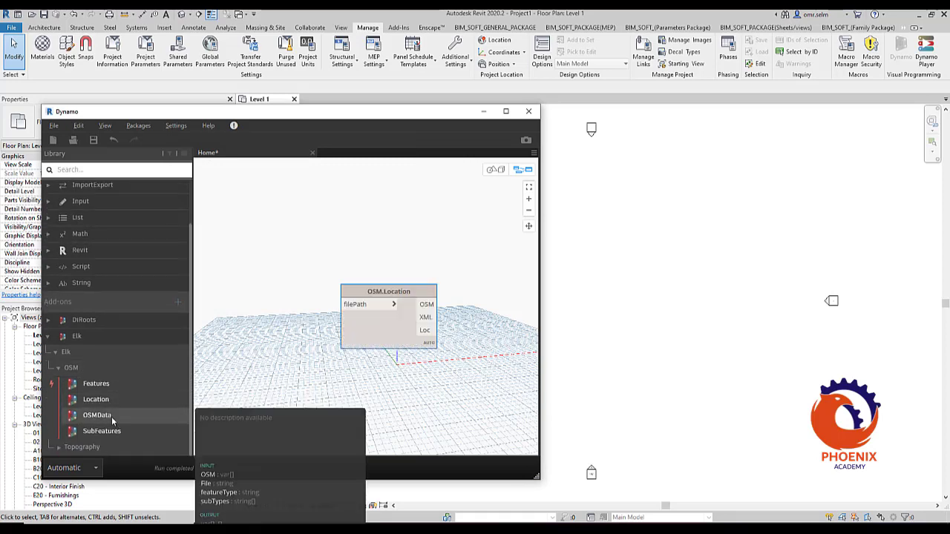
click(112, 418)
drag(391, 305, 487, 296)
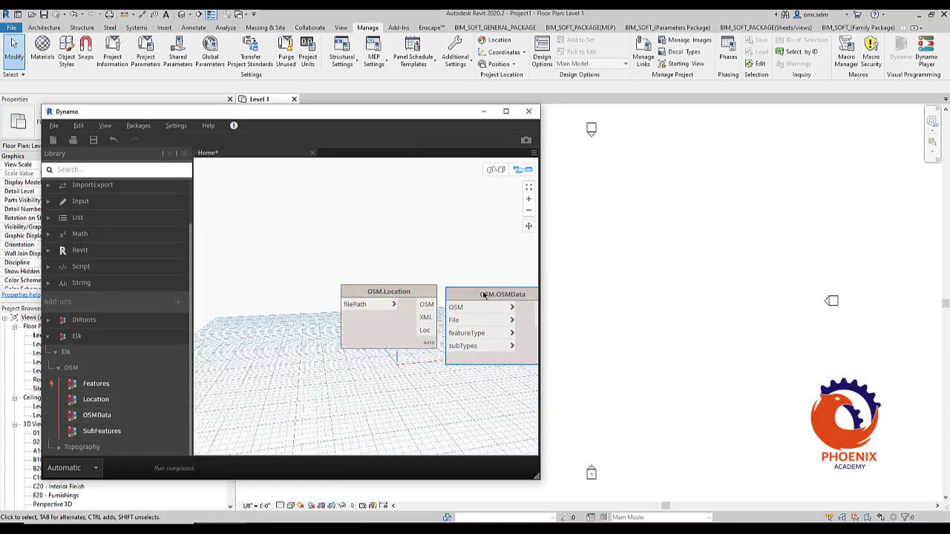
drag(386, 293, 336, 287)
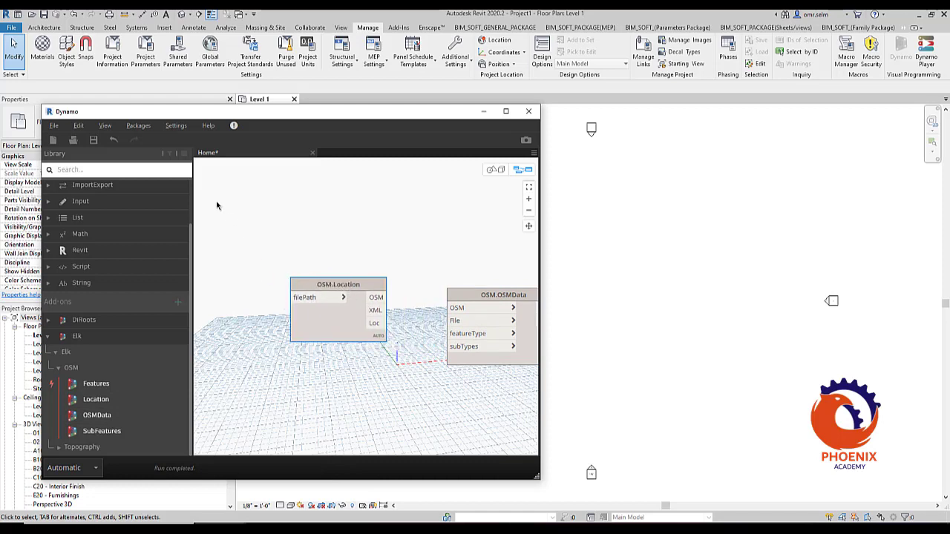
- Add a File Path node into OSM.Location, and link its OSM and XML outputs to OSM.OSMData
click(132, 171)
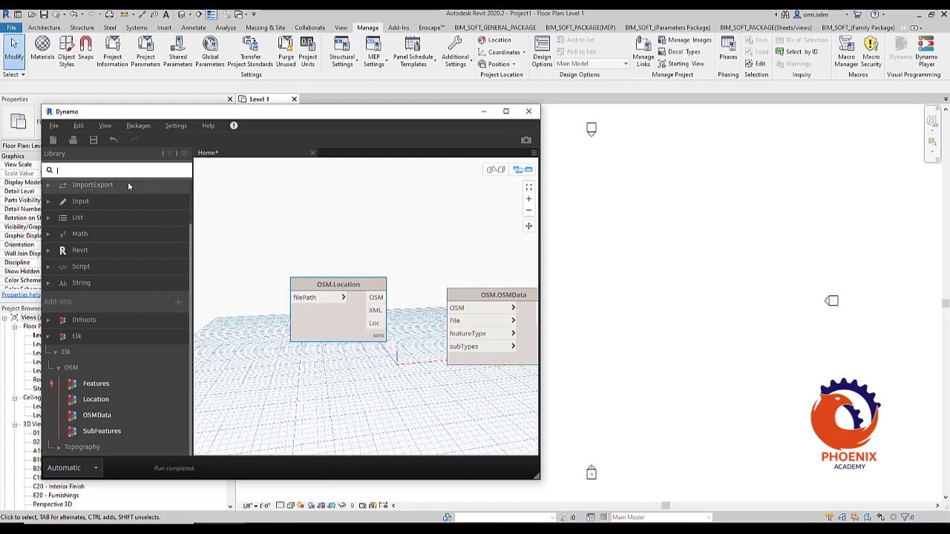
text(filep)
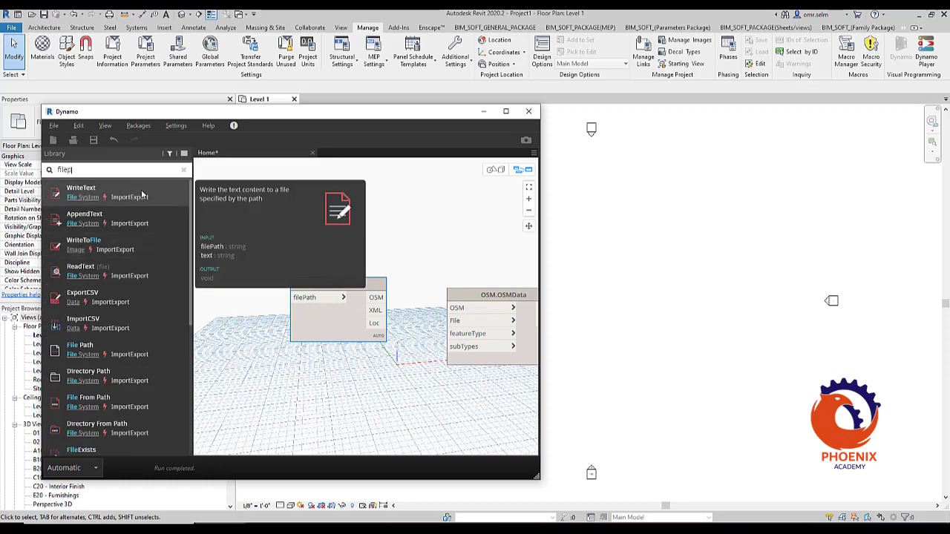
click(111, 195)
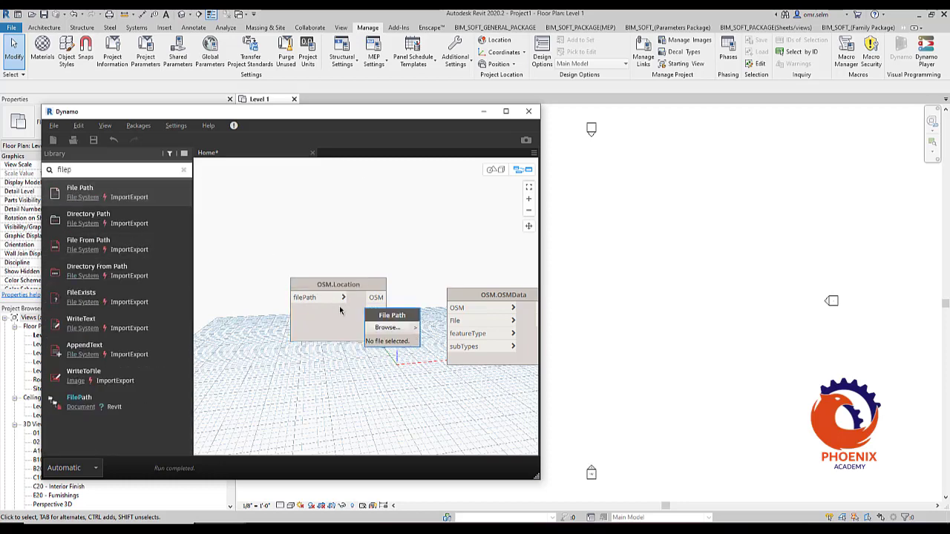
mouse_move(391, 319)
mouse_down()
mouse_move(231, 274)
mouse_move(295, 299)
mouse_up()
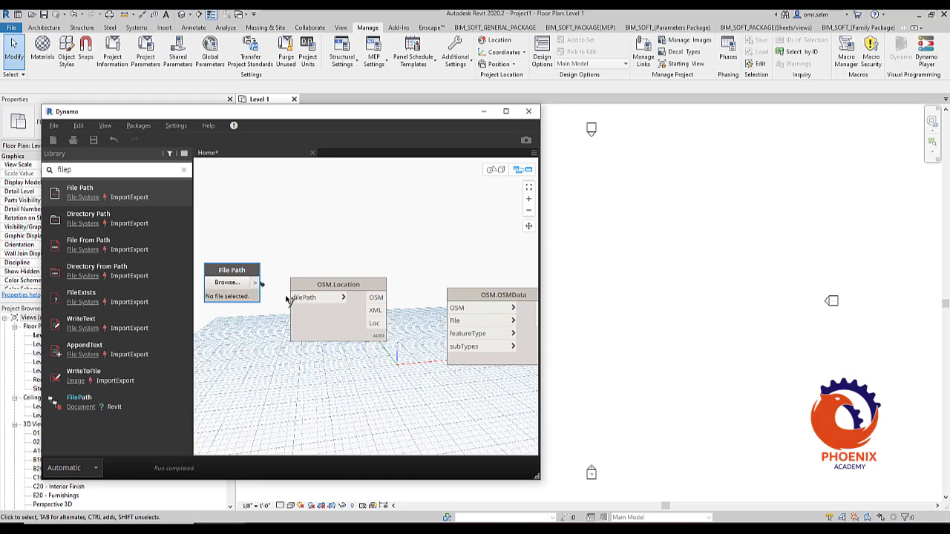
drag(376, 297, 454, 311)
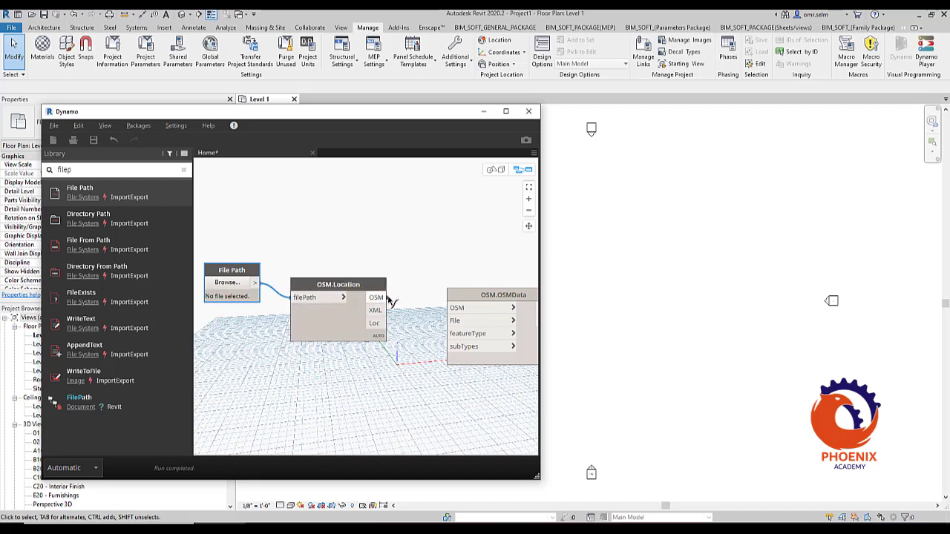
click(454, 308)
click(376, 310)
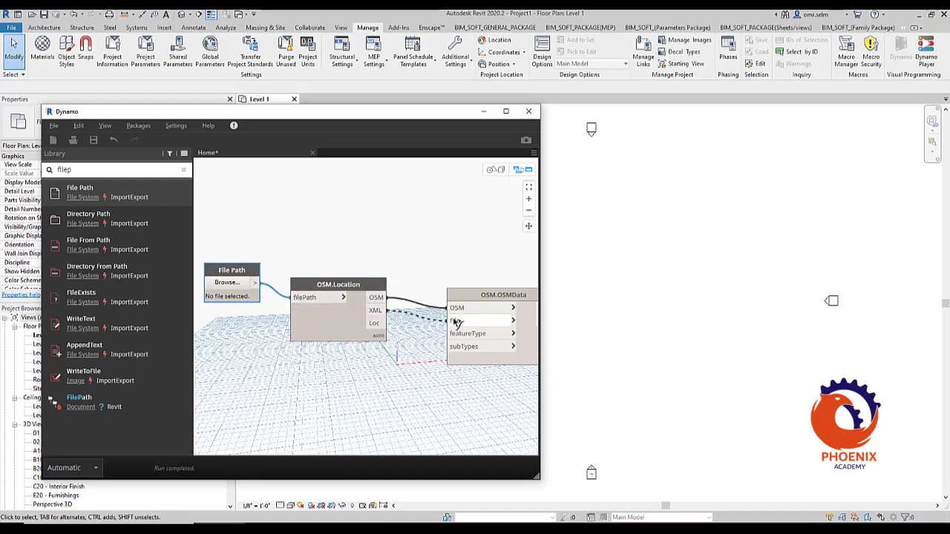
click(454, 321)
- Add a Code Block below OSM.Location containing "building" and "*" on two lines
right_click(359, 384)
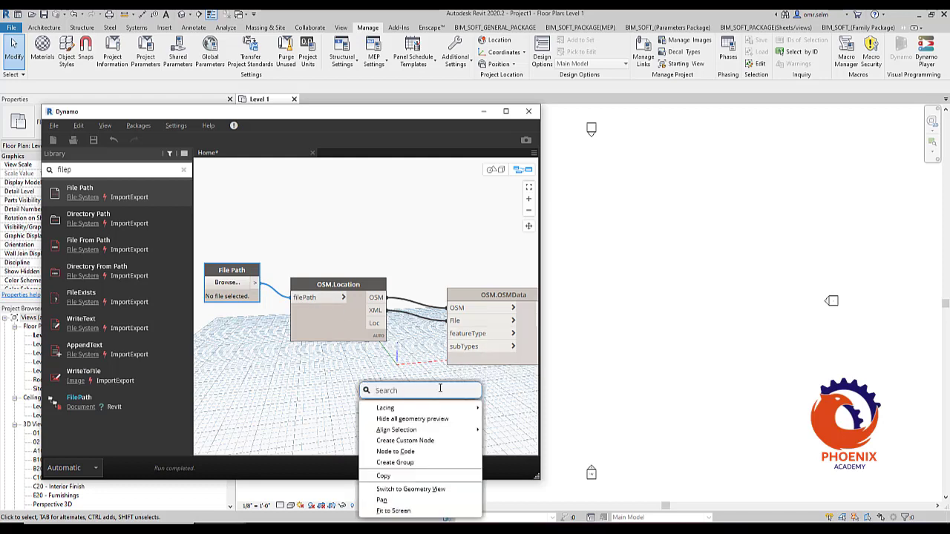
key(Escape)
right_click(366, 383)
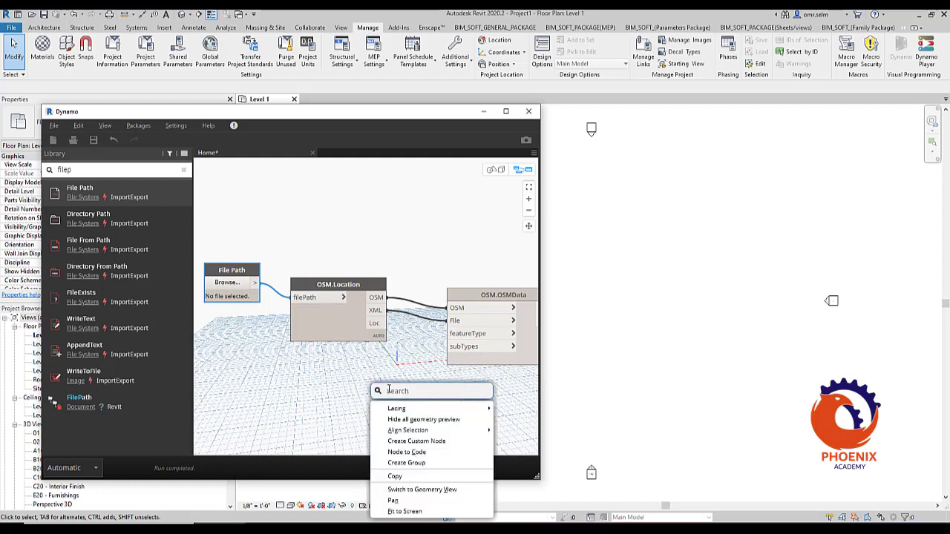
text(co)
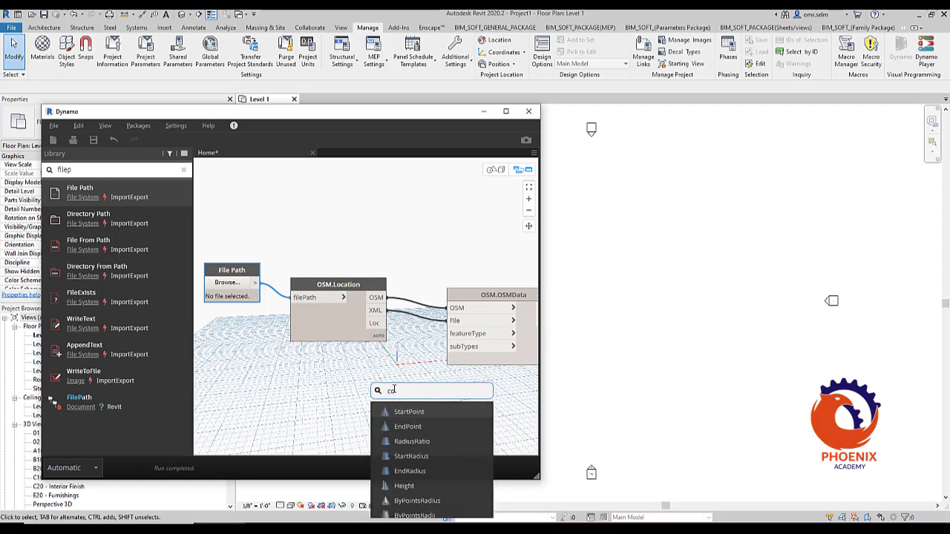
text(de)
click(426, 412)
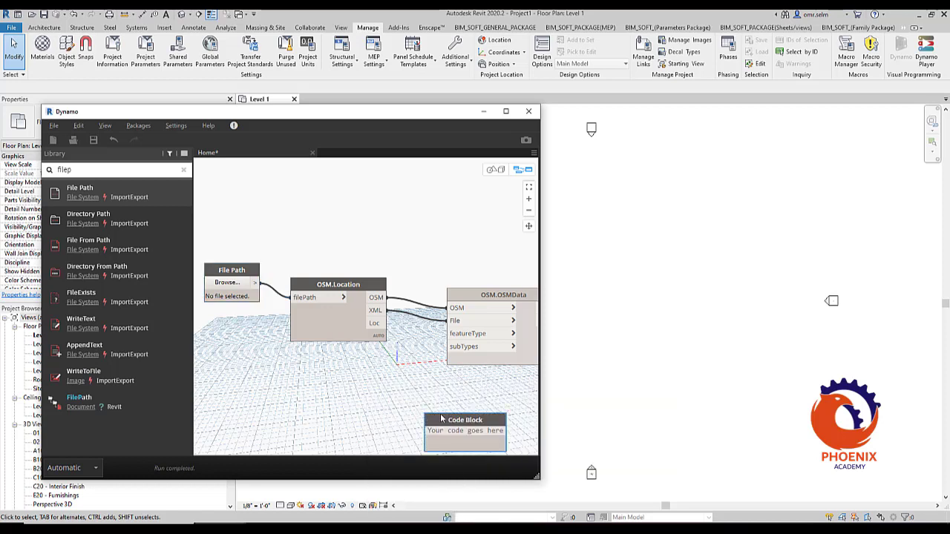
drag(441, 419, 303, 373)
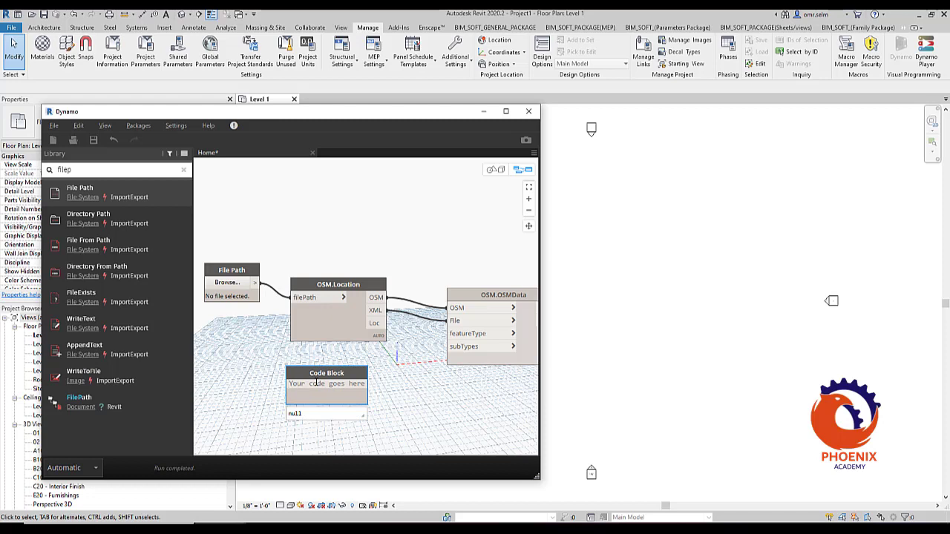
text("bui)
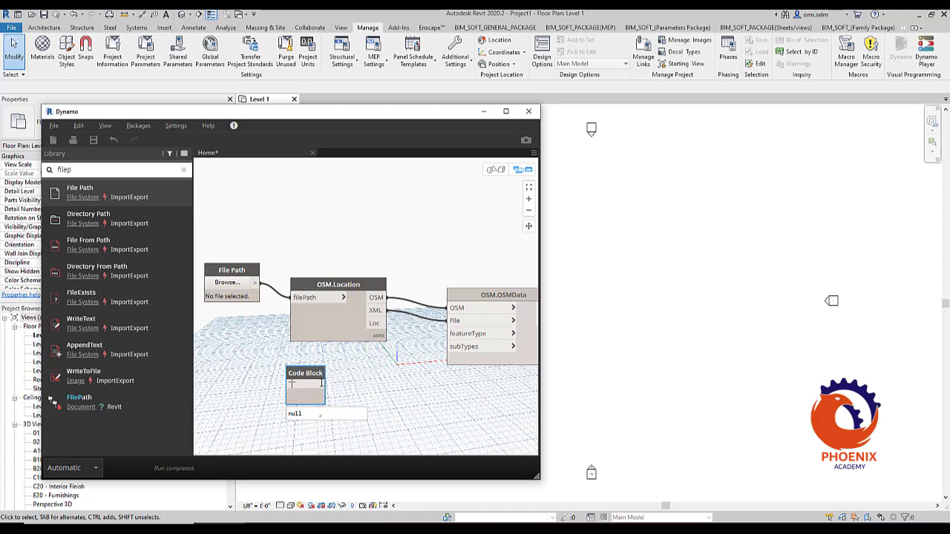
text(lding)
click(341, 389)
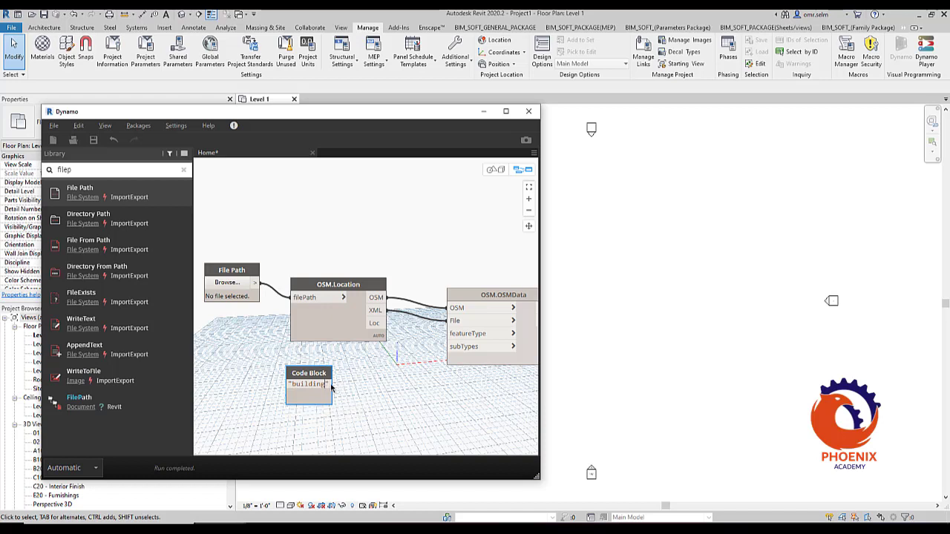
double_click(331, 386)
text(;)
key(Return)
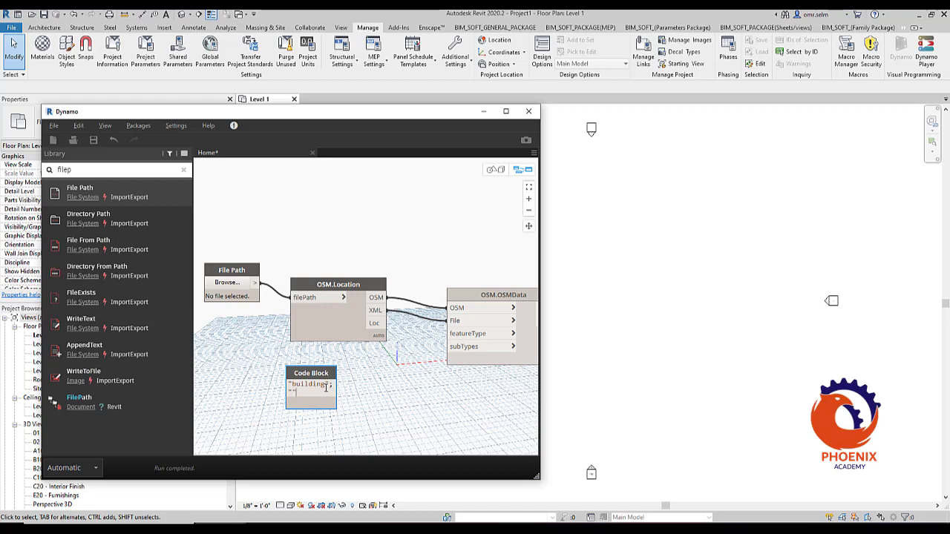
- Connect the code block outputs to OSM.OSMData's featureType and subTypes inputs
click(366, 401)
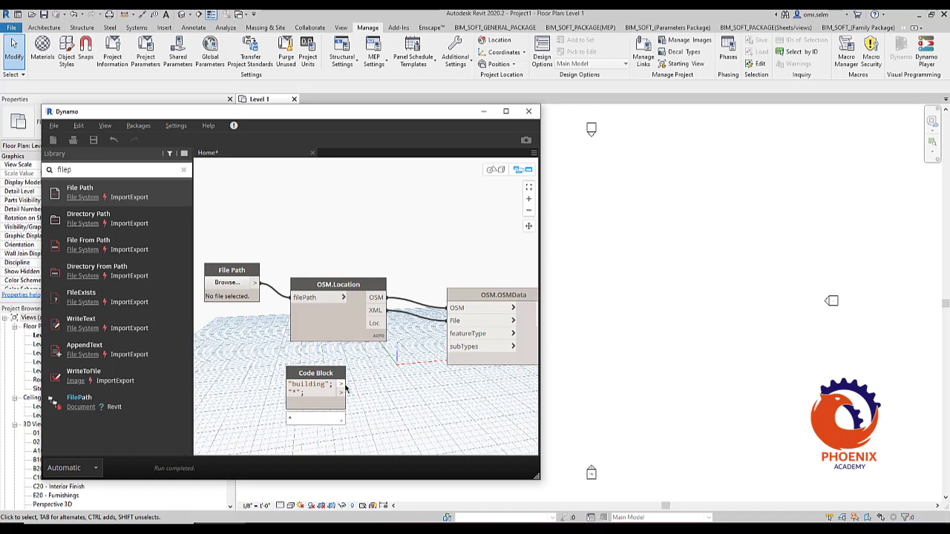
drag(343, 384, 450, 341)
click(449, 334)
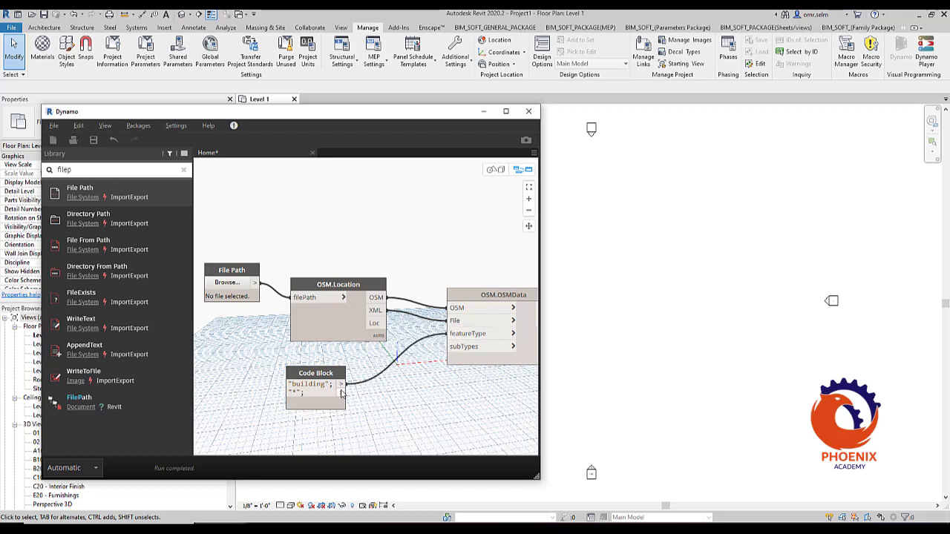
drag(343, 392, 452, 352)
click(450, 348)
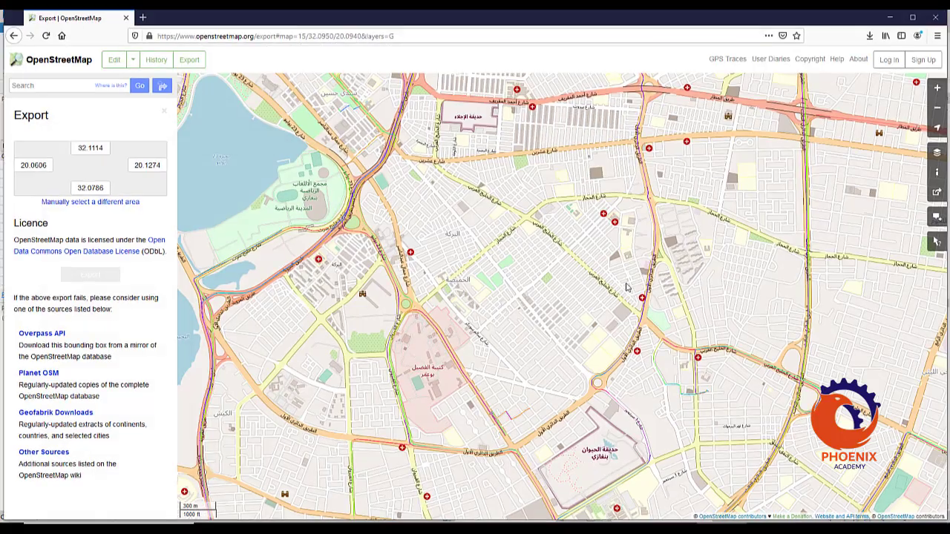
- Frame the 32.0879–32.1207 / 20.0617–20.1265 district and export it as map(3).osm
scroll(588, 241, down, 2)
scroll(559, 260, down, 2)
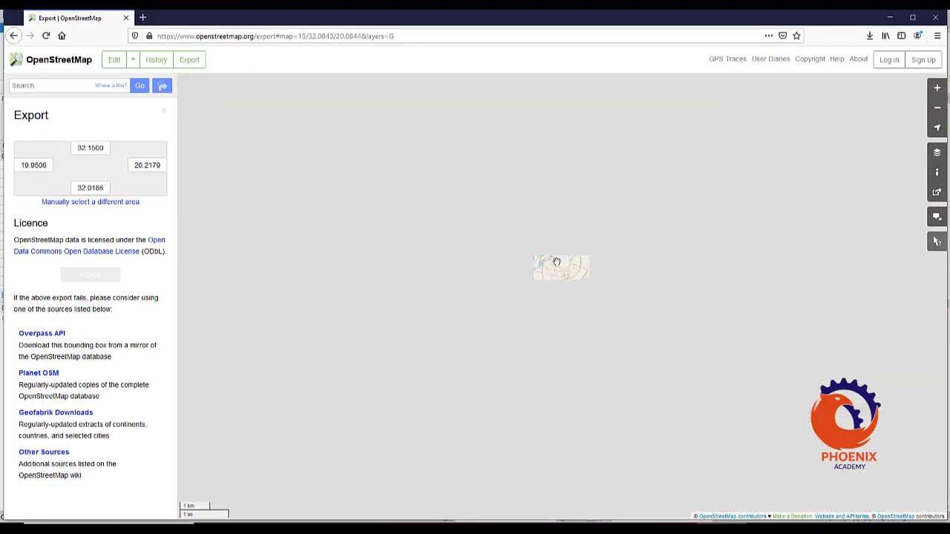
scroll(552, 241, up, 2)
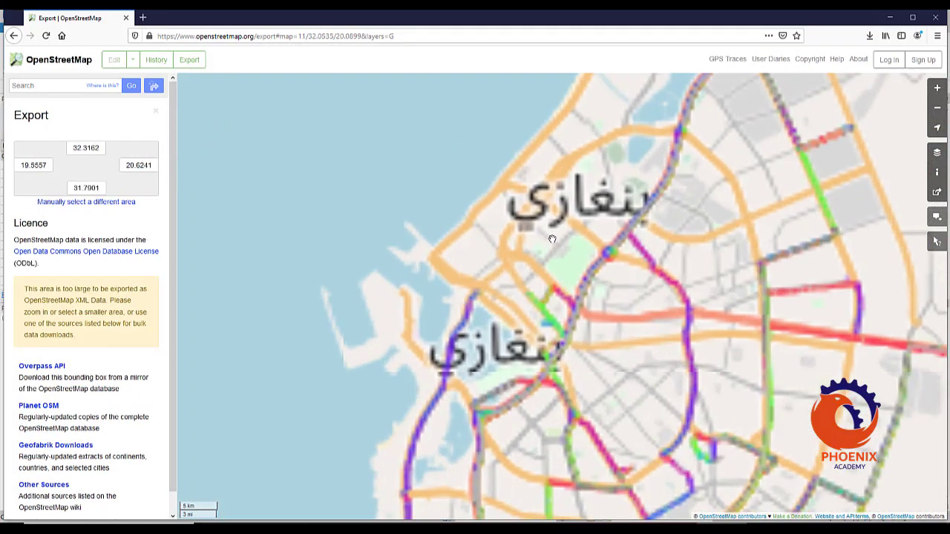
scroll(716, 369, up, 2)
scroll(690, 357, up, 2)
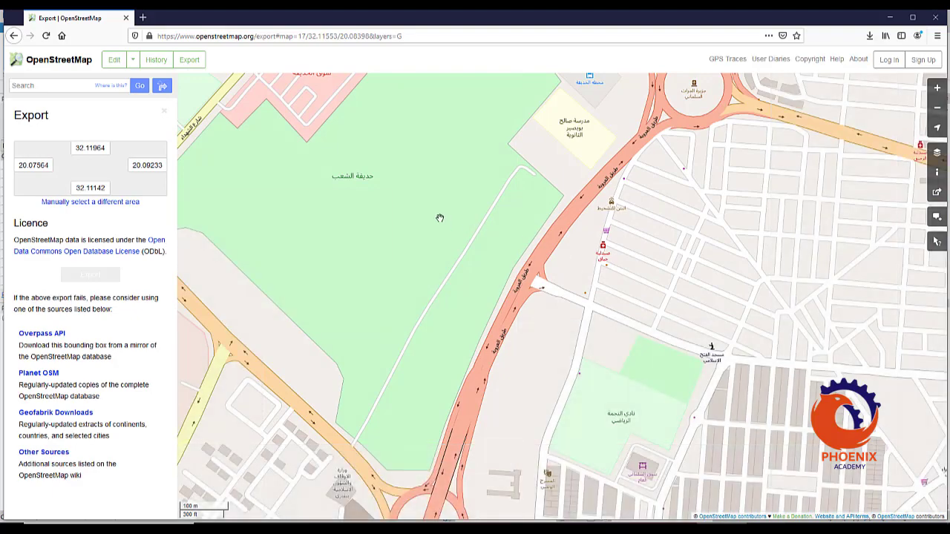
scroll(441, 217, up, 1)
scroll(445, 219, down, 2)
drag(230, 223, 188, 124)
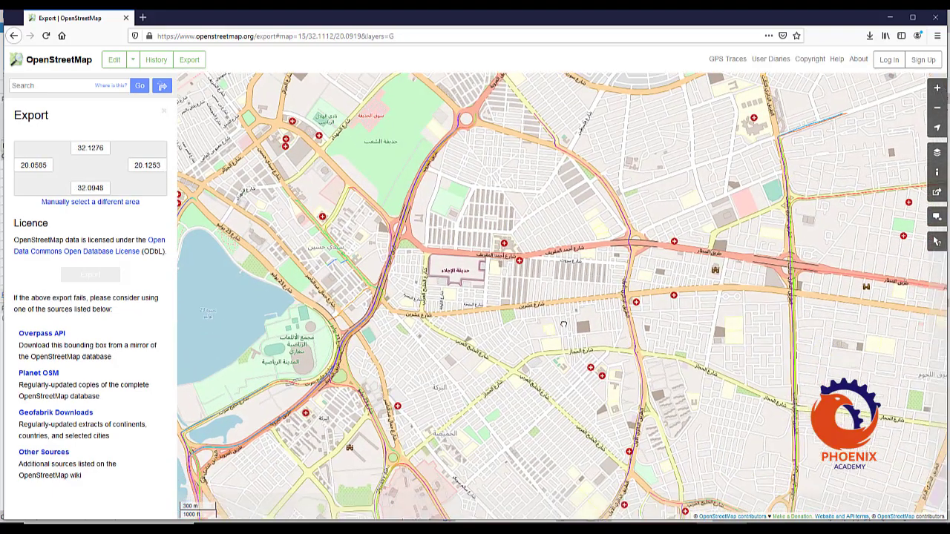
click(191, 59)
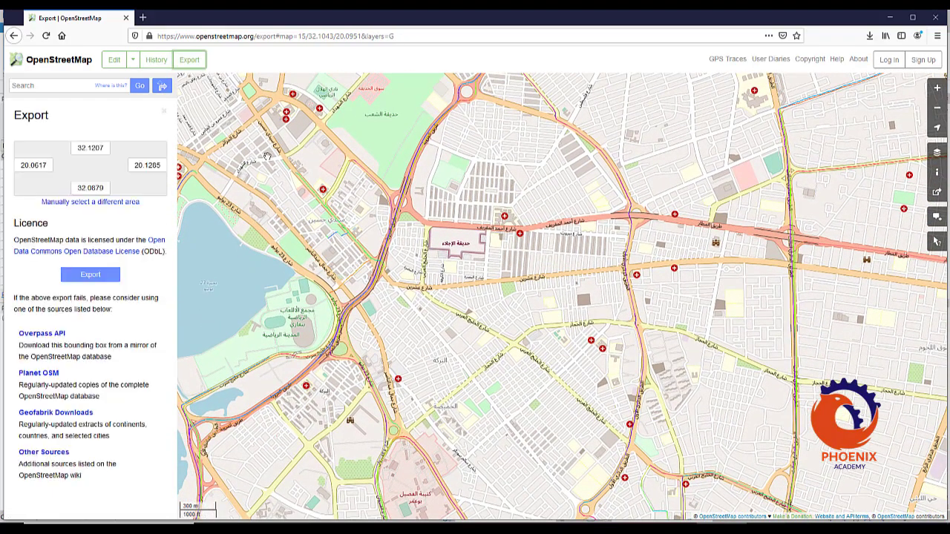
click(117, 275)
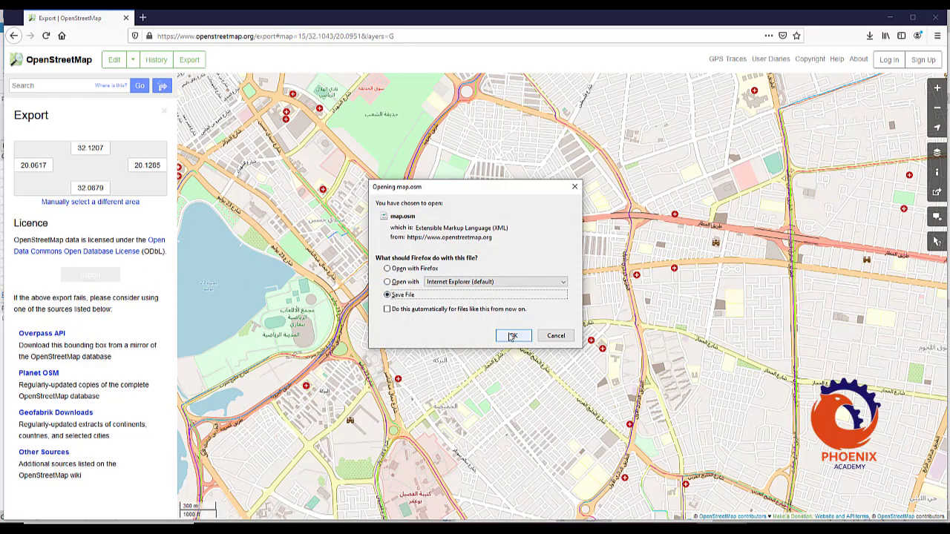
click(512, 335)
click(870, 36)
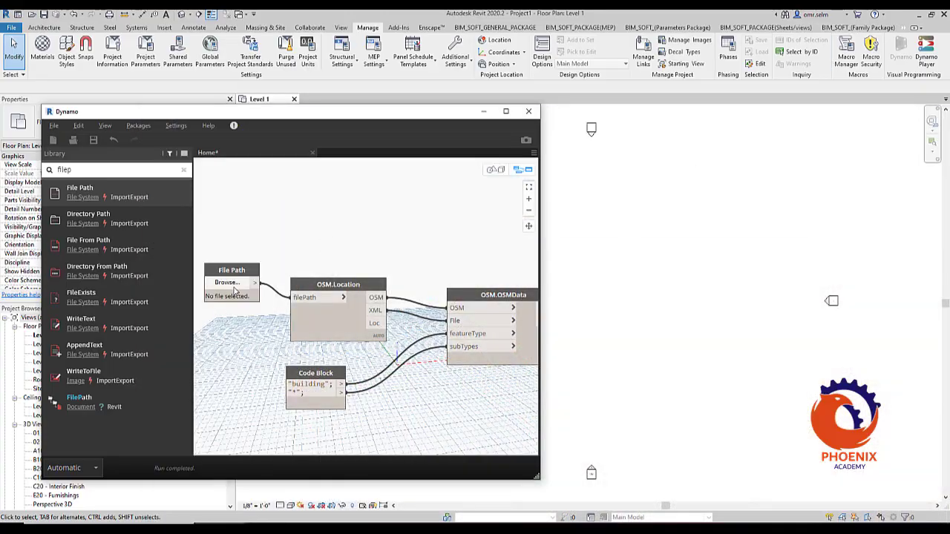
- Point the File Path node to map(3).osm from the Downloads folder
click(227, 283)
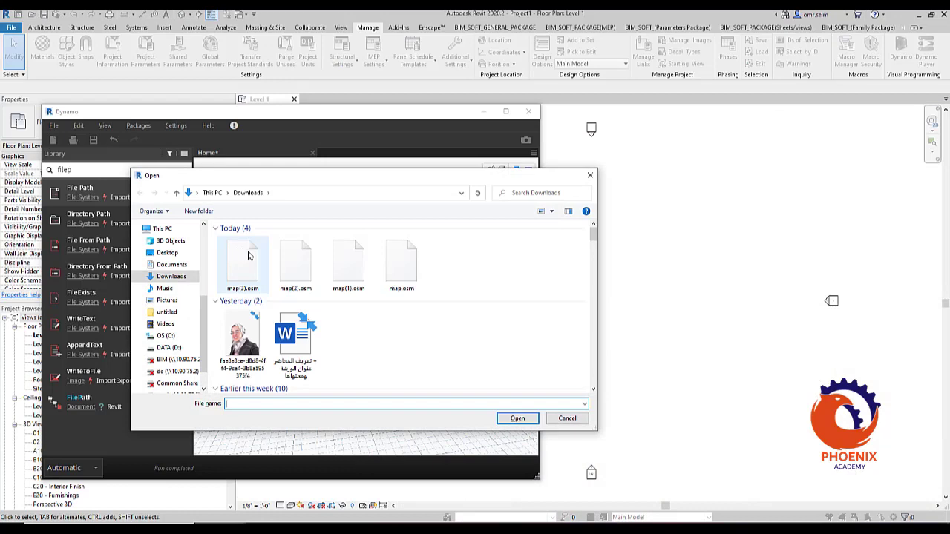
click(249, 256)
click(507, 420)
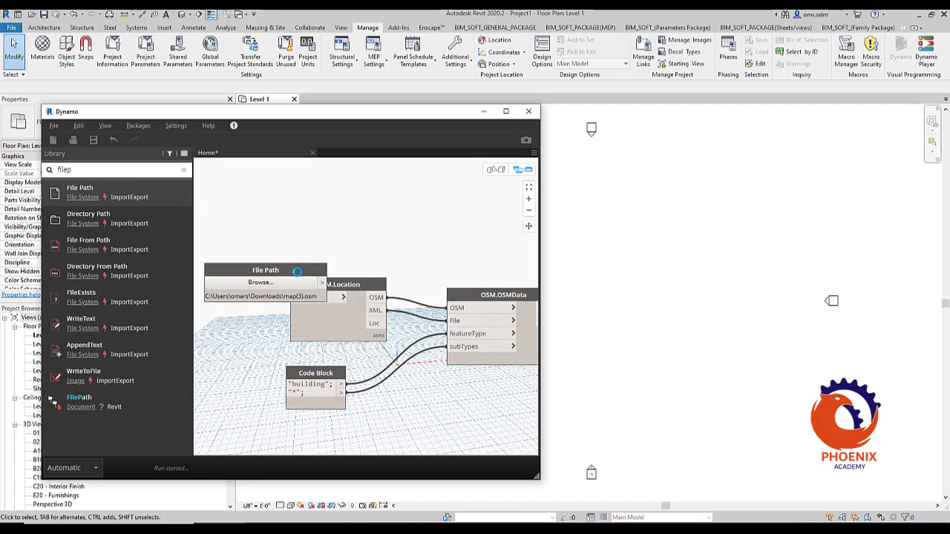
drag(297, 271, 231, 283)
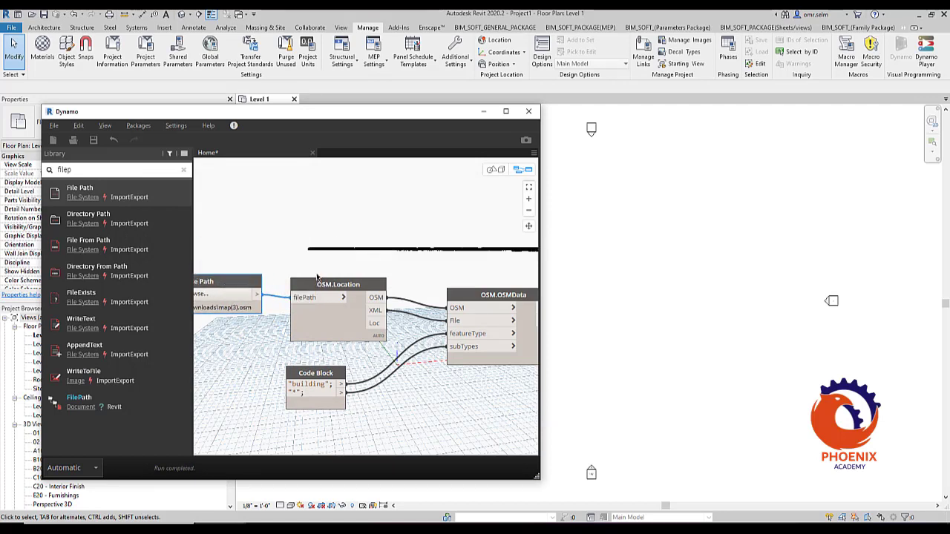
- Orbit Dynamo's background preview, then zoom into the buildings in Revit's Default 3D View
click(497, 171)
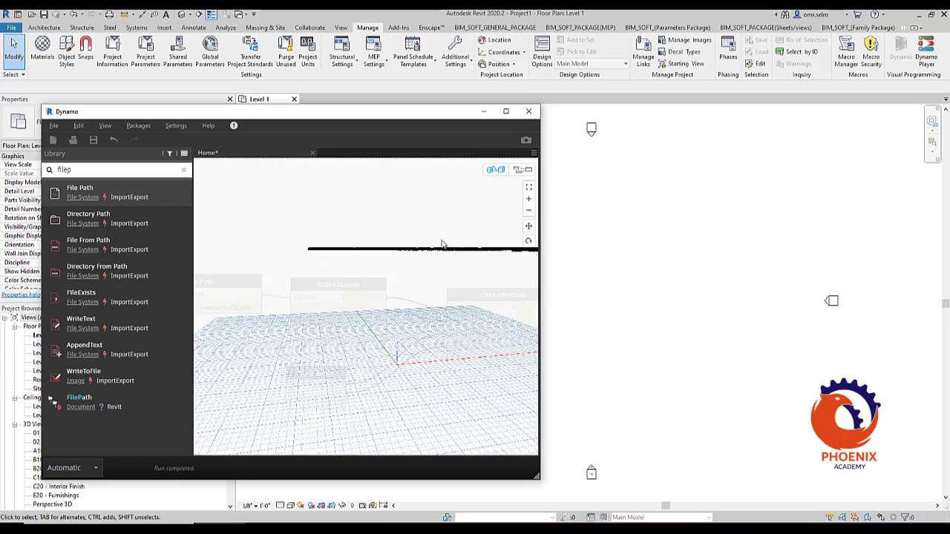
mouse_move(442, 244)
right_down()
mouse_move(452, 247)
mouse_move(446, 245)
right_up()
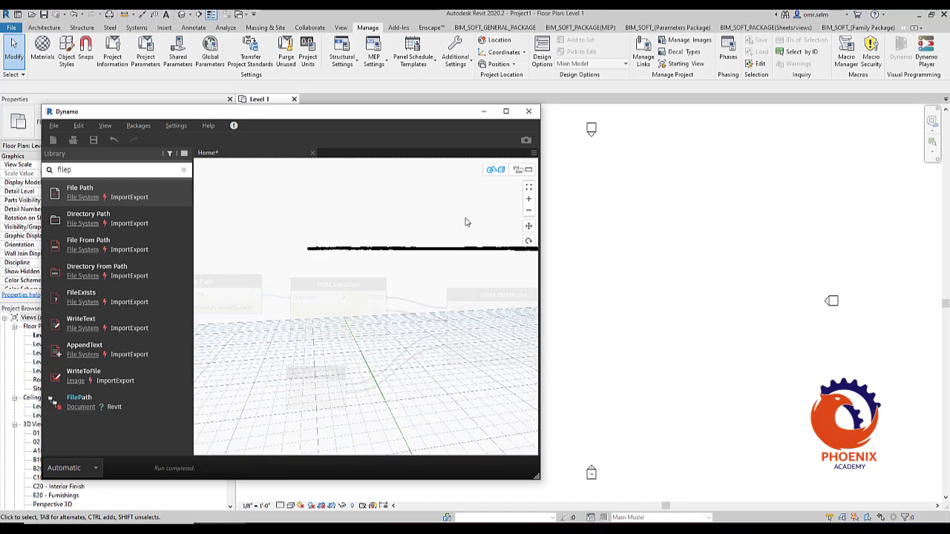
click(182, 14)
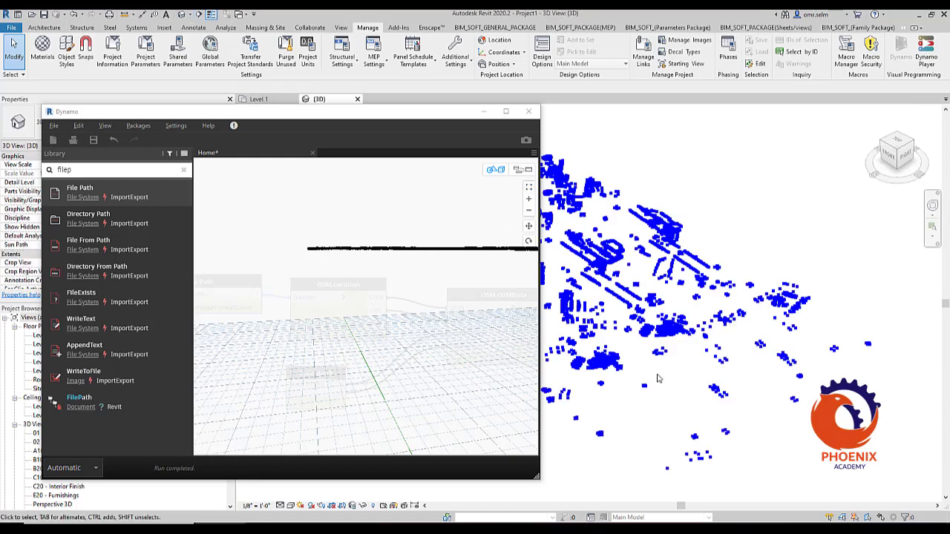
scroll(620, 355, up, 1)
scroll(608, 349, up, 1)
scroll(633, 357, up, 1)
scroll(707, 374, up, 1)
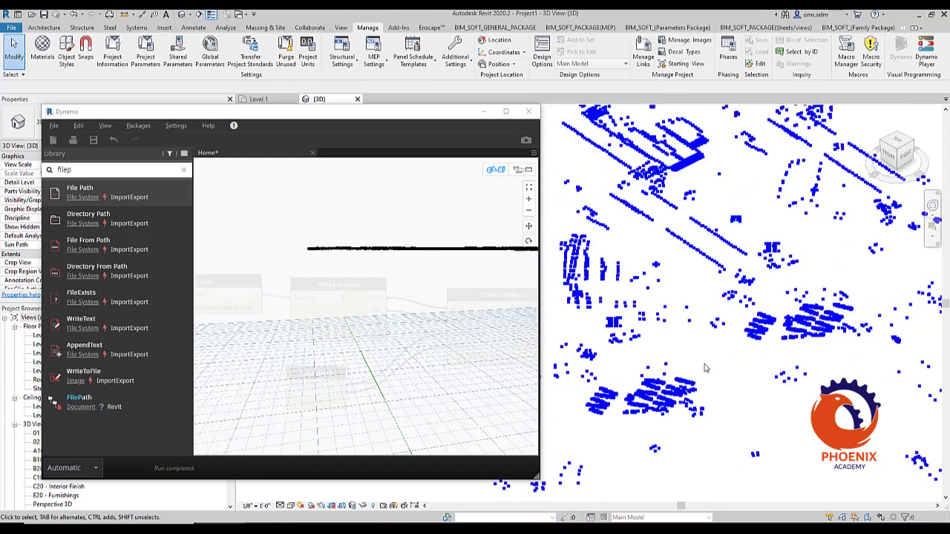
scroll(705, 367, down, 1)
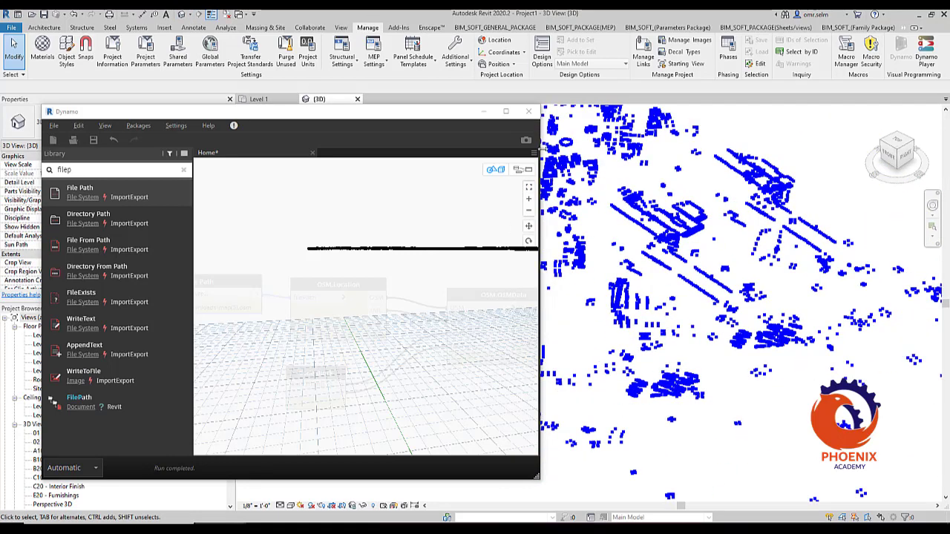
- Log in to OpenStreetMap with a saved login and dismiss the iD editor's welcome message
click(421, 269)
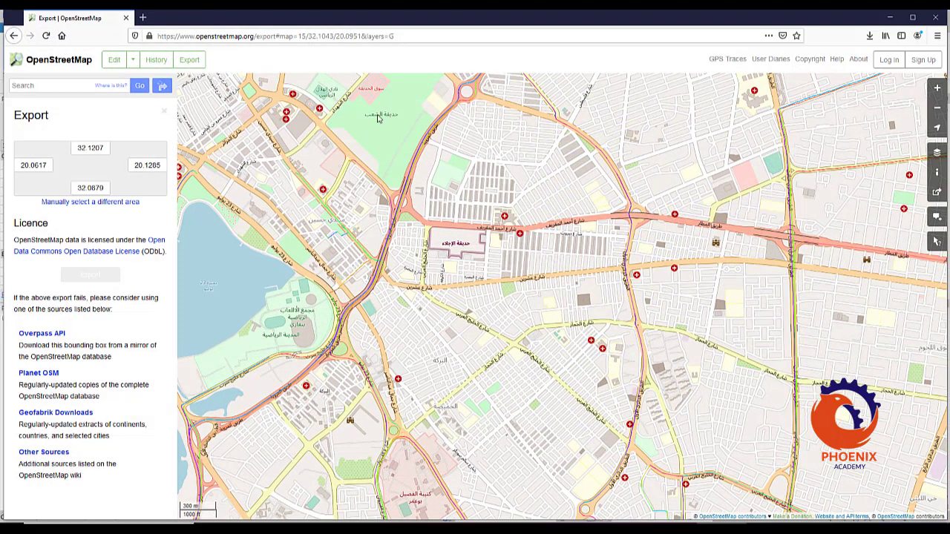
click(114, 59)
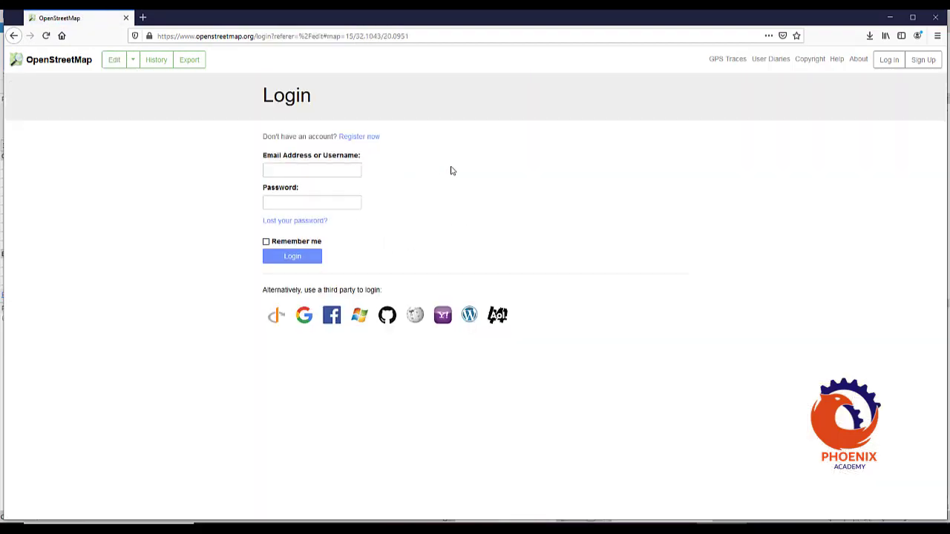
click(341, 169)
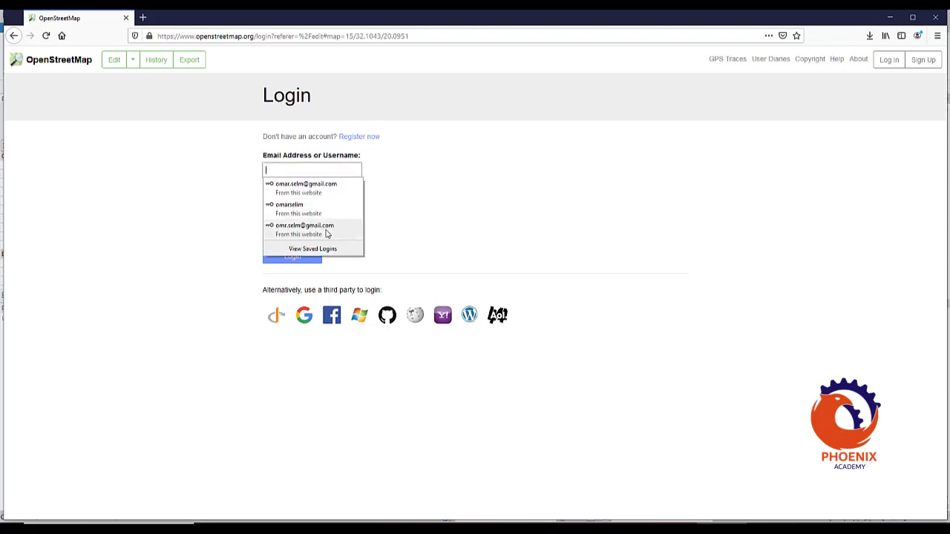
click(328, 230)
click(305, 264)
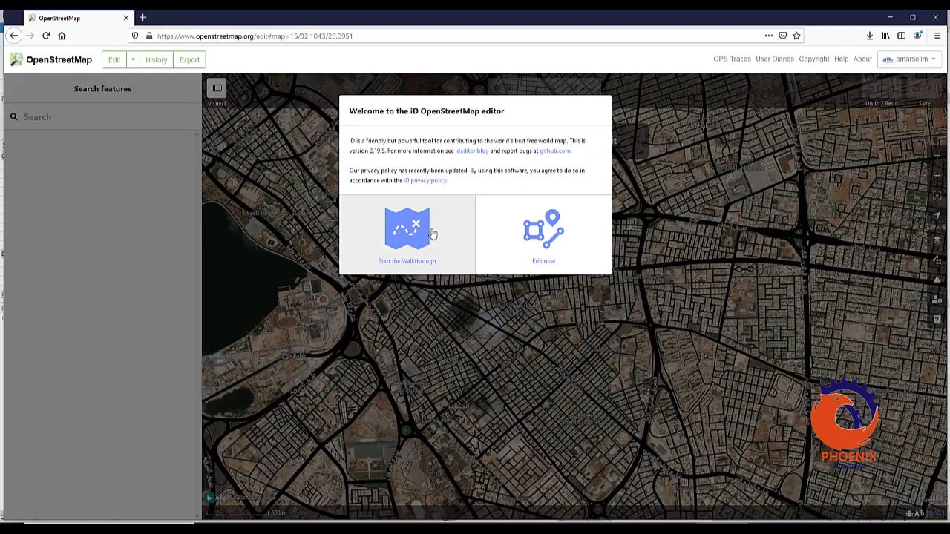
click(533, 230)
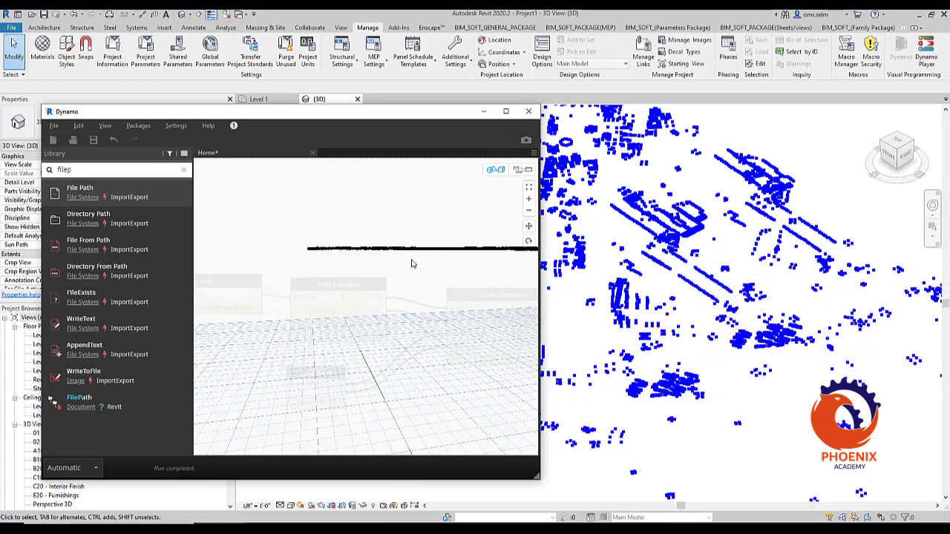
- Switch from the 3D preview back to the node graph and pan to the OSM nodes
click(522, 169)
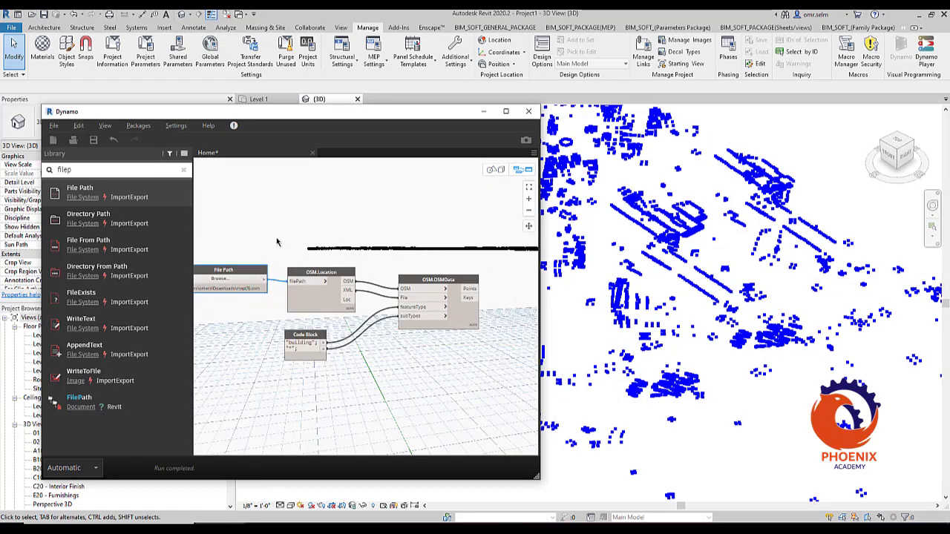
scroll(282, 245, down, 2)
scroll(423, 334, down, 2)
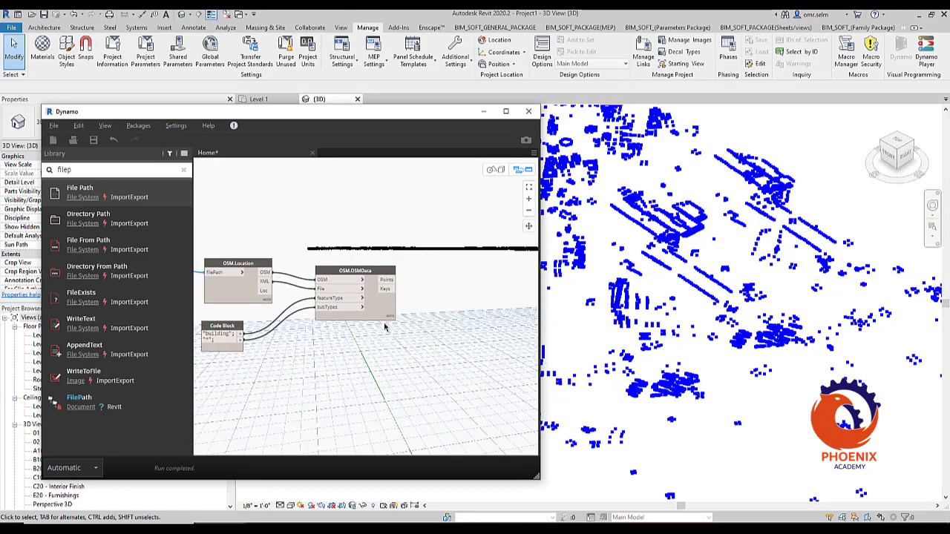
middle_drag(410, 328, 366, 324)
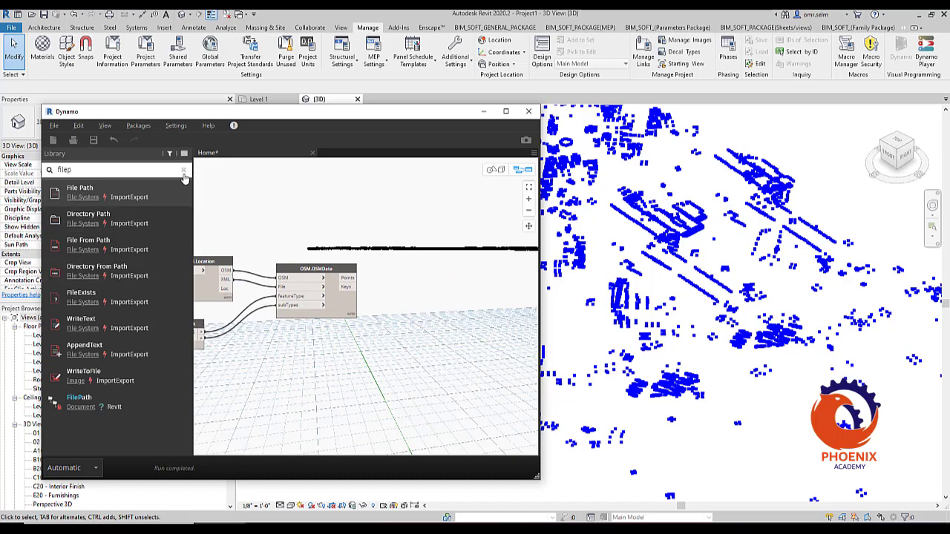
- Add a Polygon.ByPoints node beside OSM.OSMData, taking its Points output
click(183, 169)
text(p)
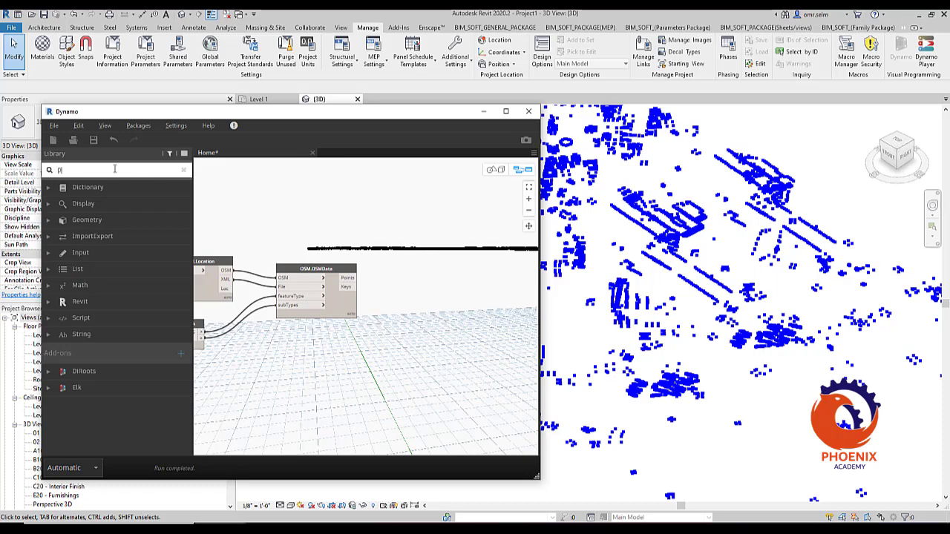
text(olyg)
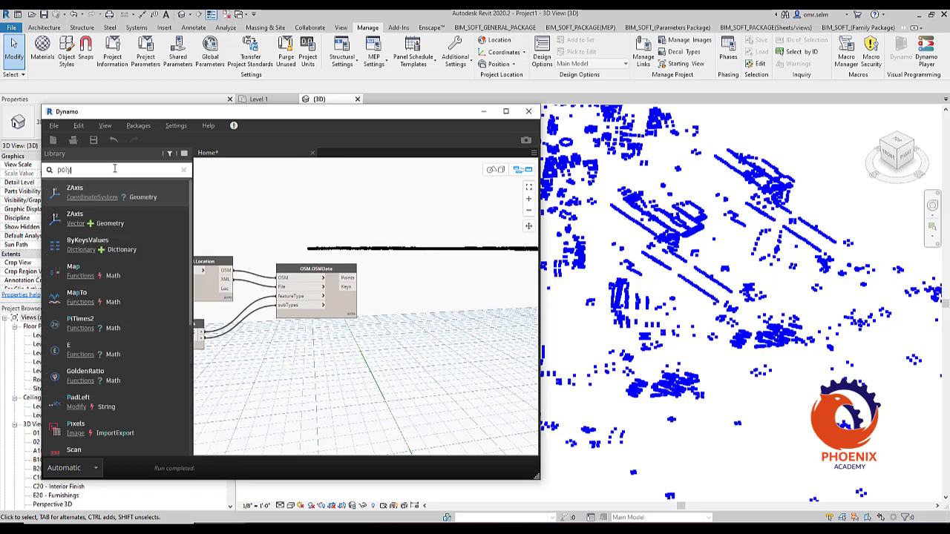
text(on)
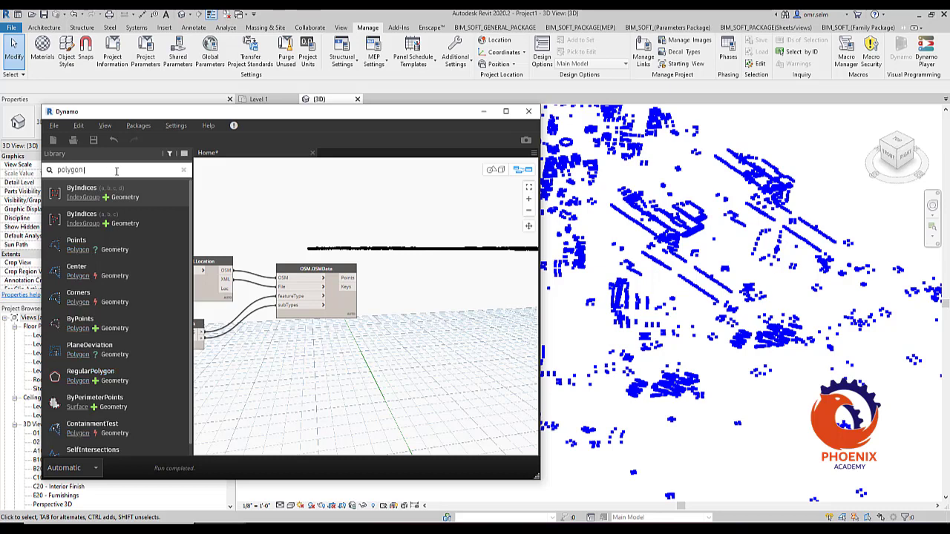
text(by po)
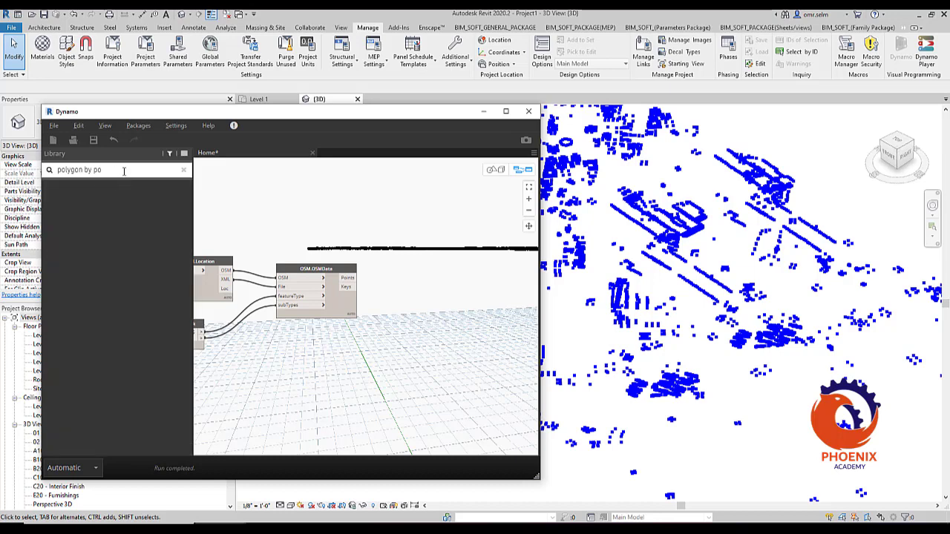
key(BackSpace)
key(BackSpace)
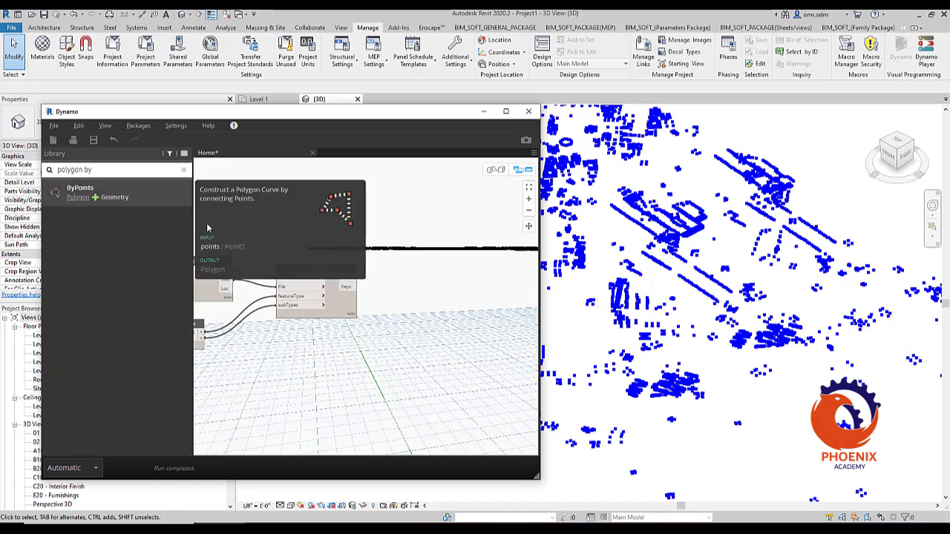
click(72, 192)
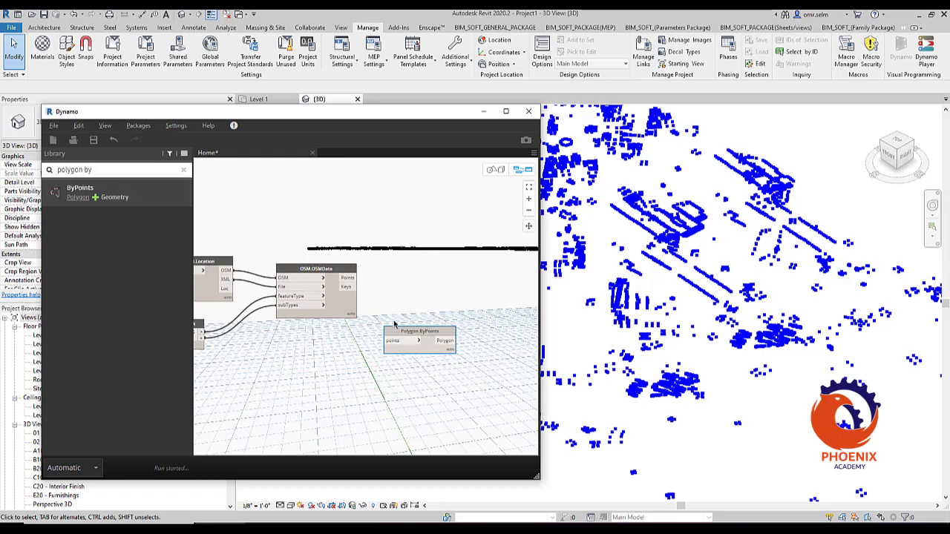
mouse_move(400, 331)
mouse_down()
mouse_move(390, 285)
mouse_move(380, 296)
mouse_up()
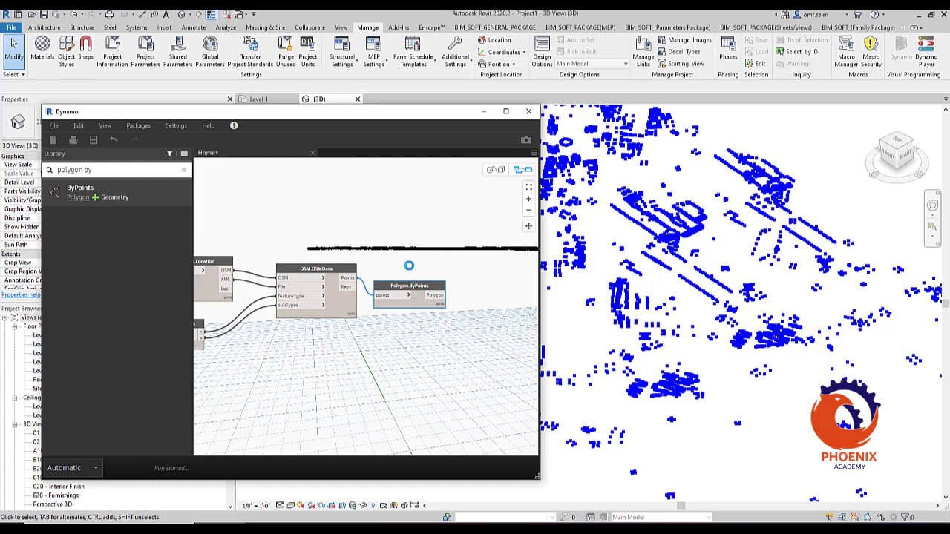
drag(409, 287, 419, 273)
- Add a List.Flatten node fed by Polygon.ByPoints' Polygon output
drag(95, 170, 28, 164)
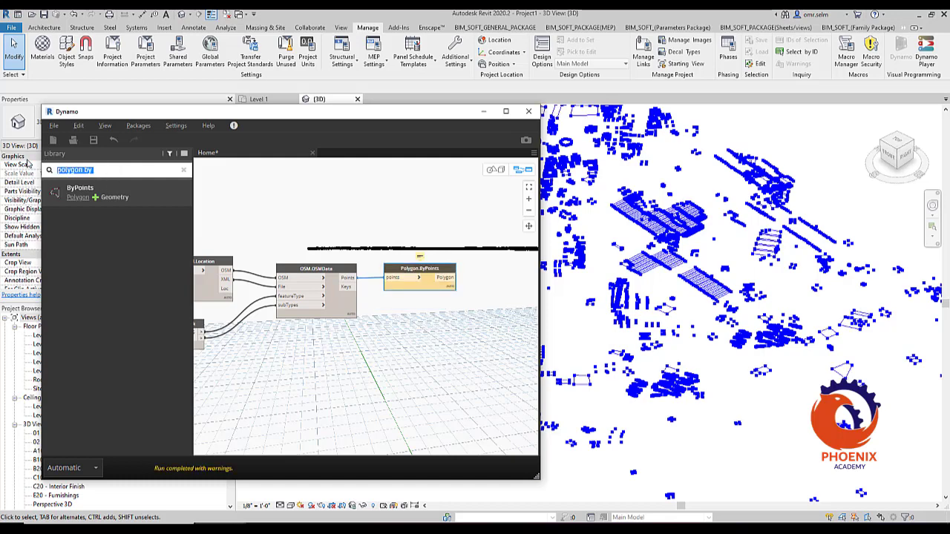
text(li)
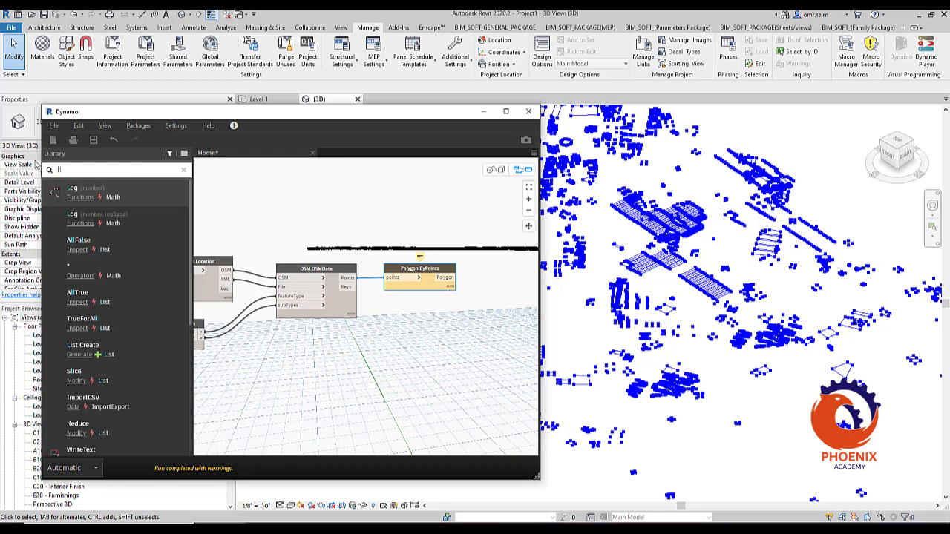
text(st.f)
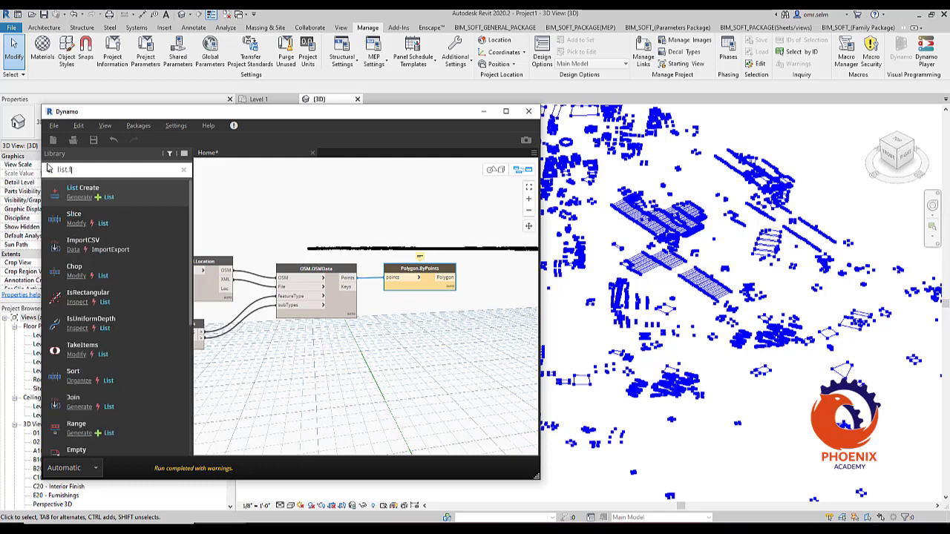
text(la)
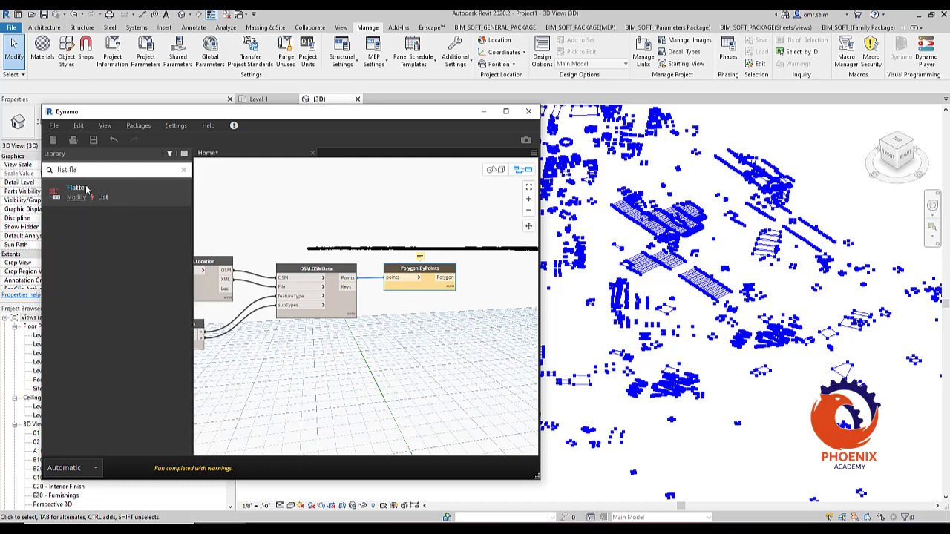
click(129, 196)
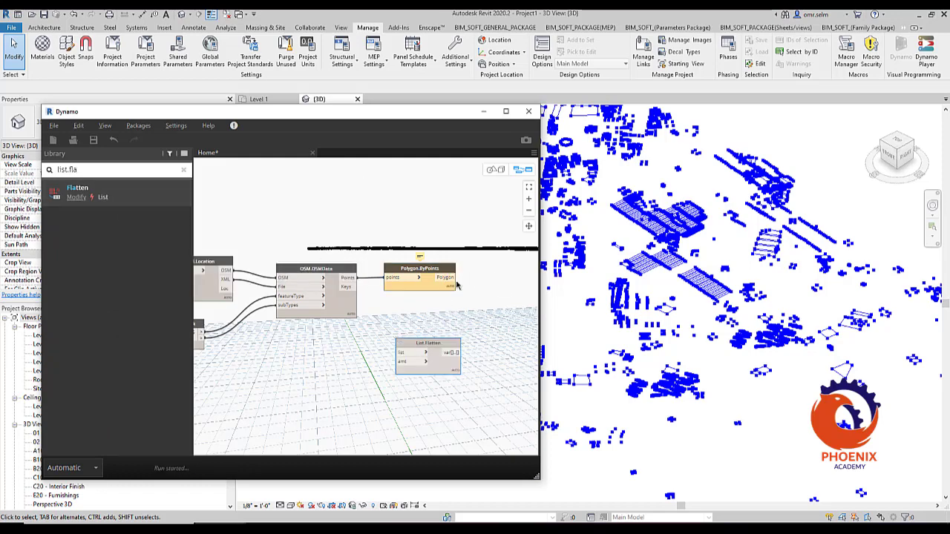
drag(453, 284, 492, 287)
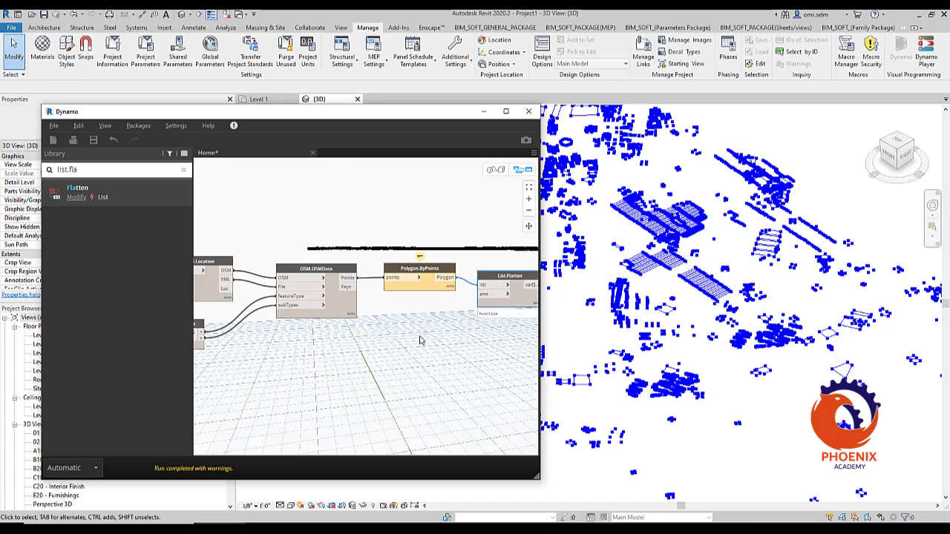
key(ctrl+minus)
scroll(519, 295, up, 1)
scroll(478, 290, up, 2)
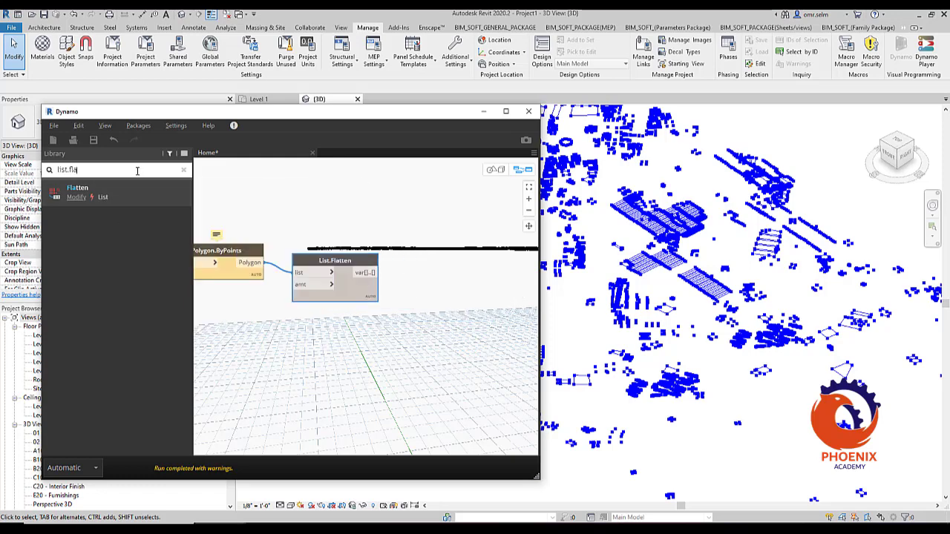
- Search the Dynamo library for 'curve ex' and scroll the results
key(ctrl+a)
text(cu)
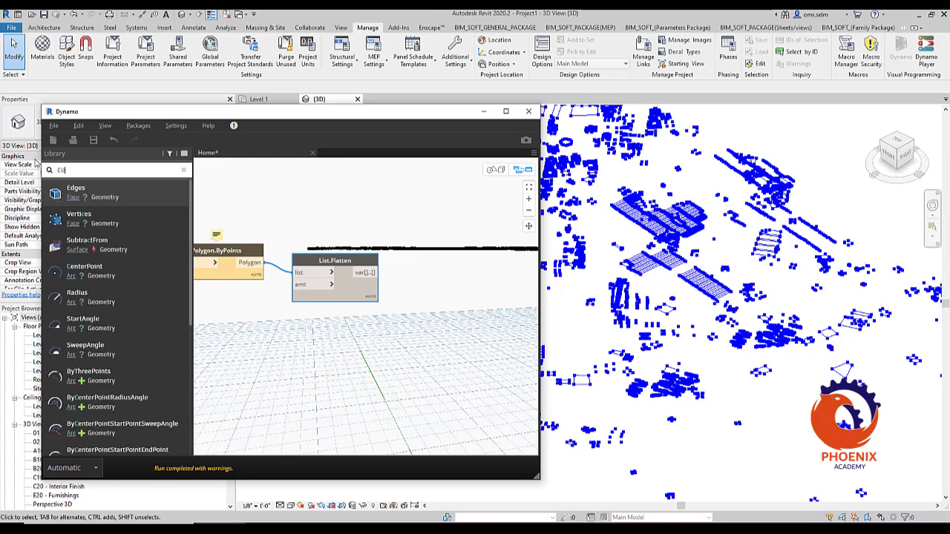
text(rve)
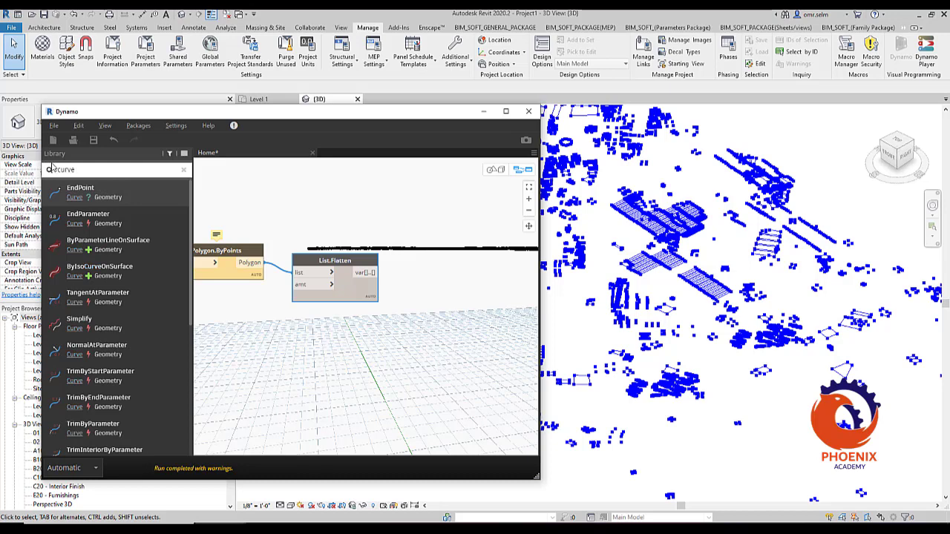
text( extrud)
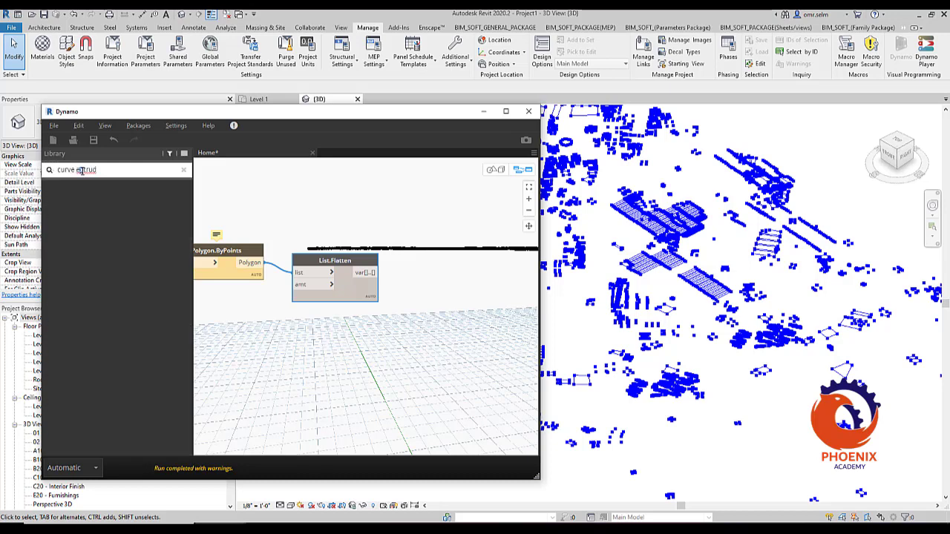
click(111, 170)
key(BackSpace)
key(BackSpace)
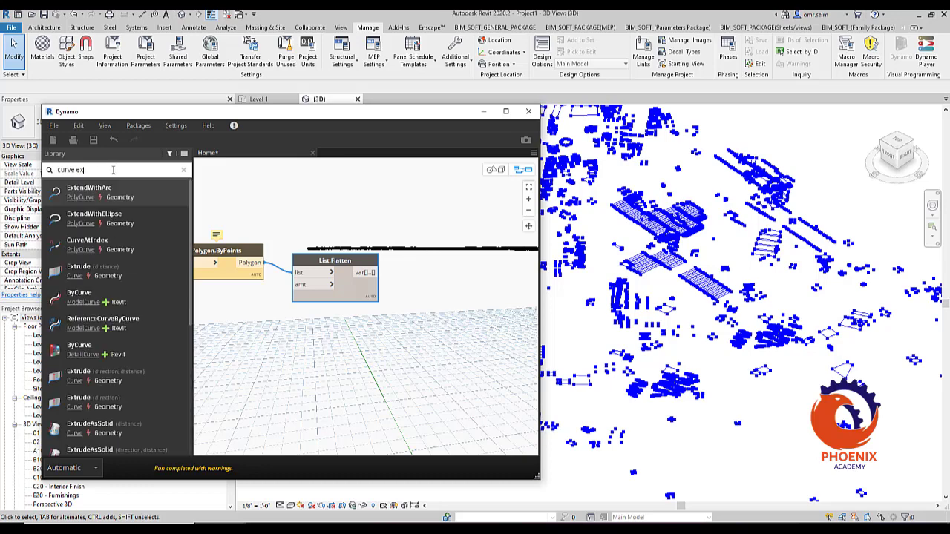
mouse_move(119, 244)
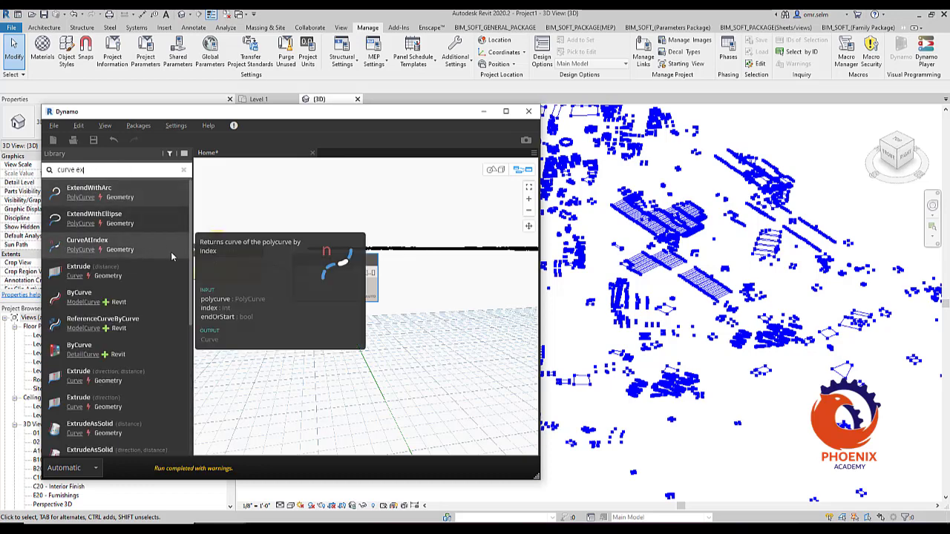
scroll(145, 357, down, 3)
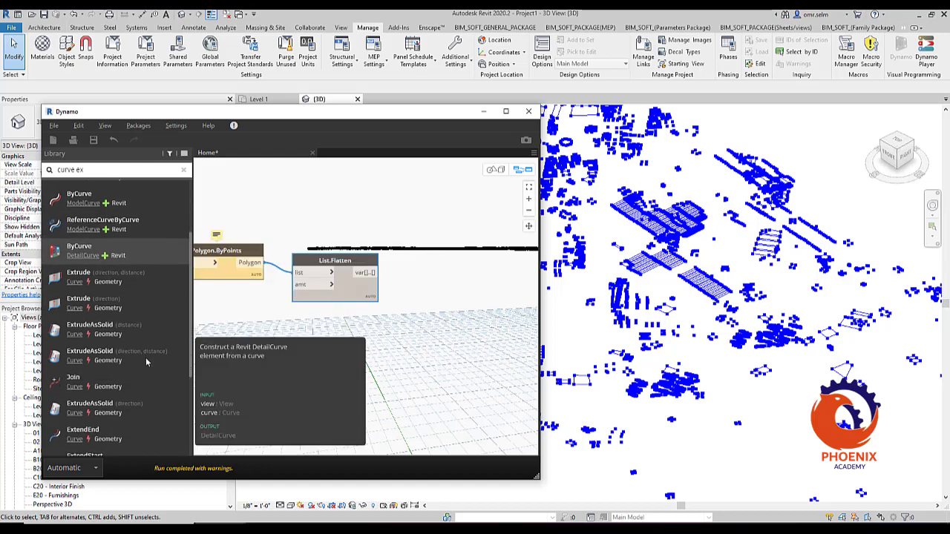
mouse_move(115, 355)
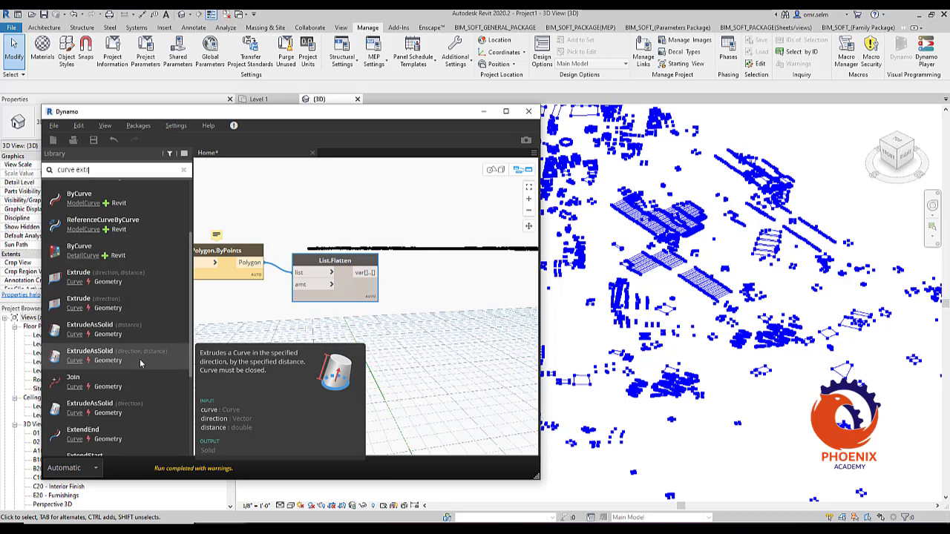
- Trim the library search back to 'curve' and browse results for Curve.ExtrudeAsSolid
click(140, 363)
text(u)
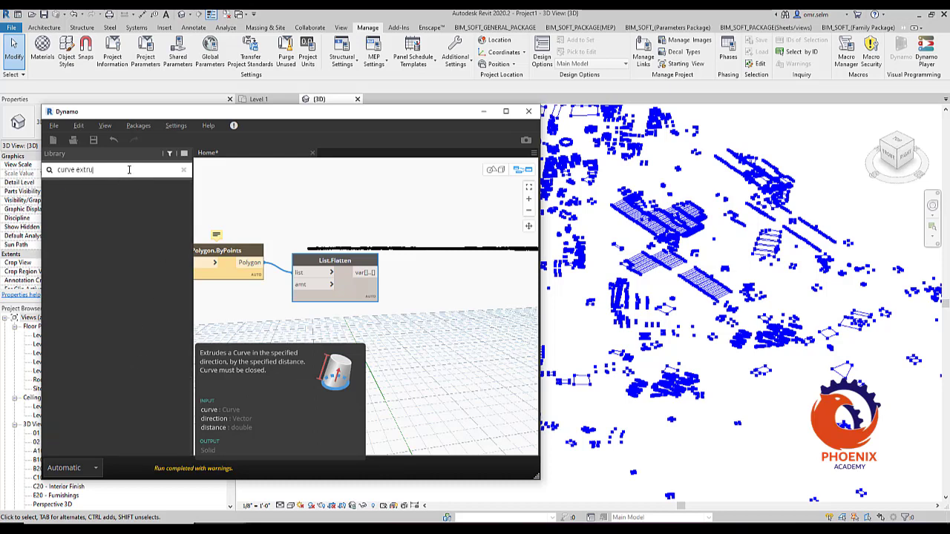
key(BackSpace)
key(BackSpace)
key(BackSpace)
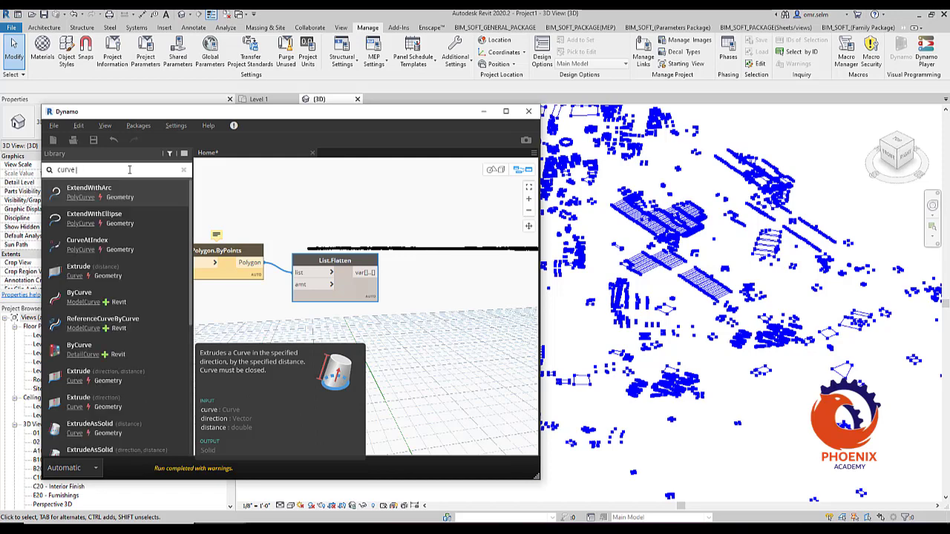
key(BackSpace)
scroll(149, 382, down, 3)
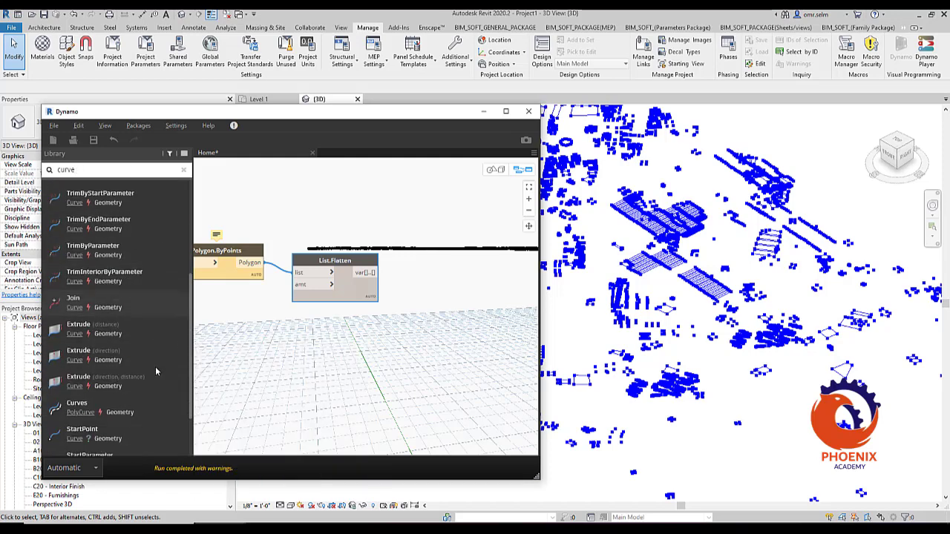
scroll(154, 362, down, 3)
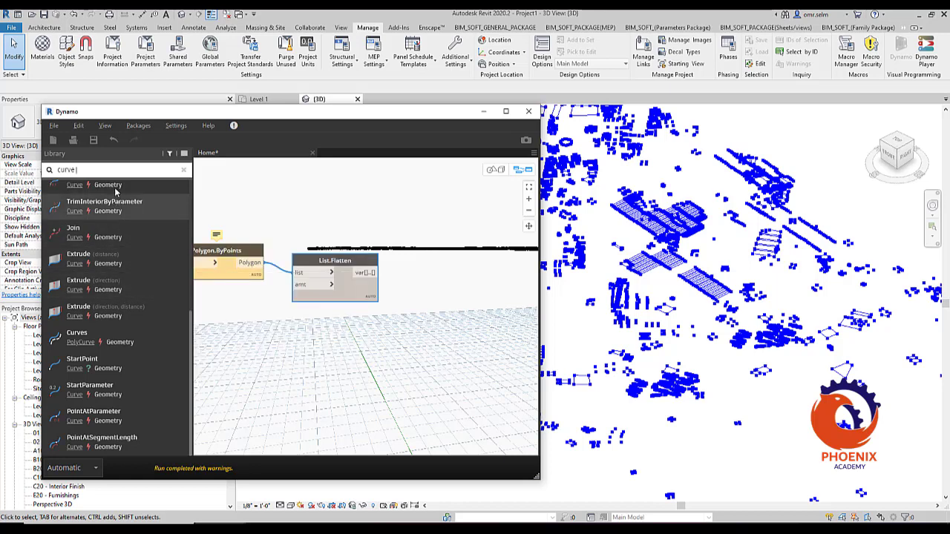
scroll(115, 191, up, 3)
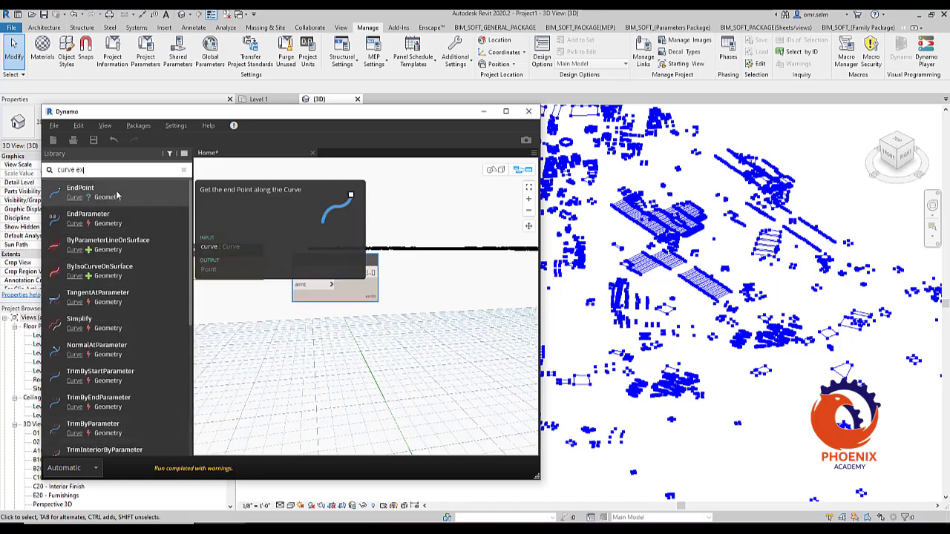
scroll(145, 384, down, 3)
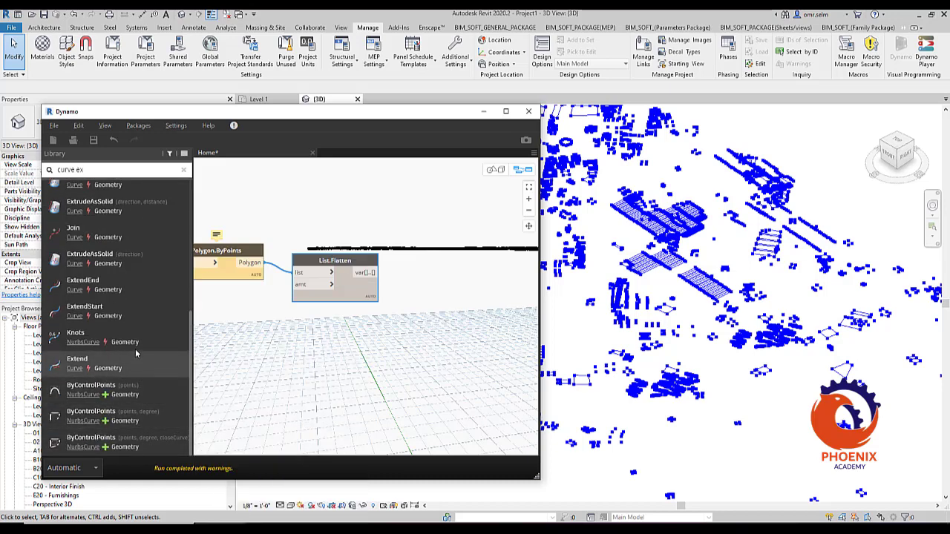
- Place the Curve.ExtrudeAsSolid nodes and wire List.Flatten into the distance version's curve input
click(132, 256)
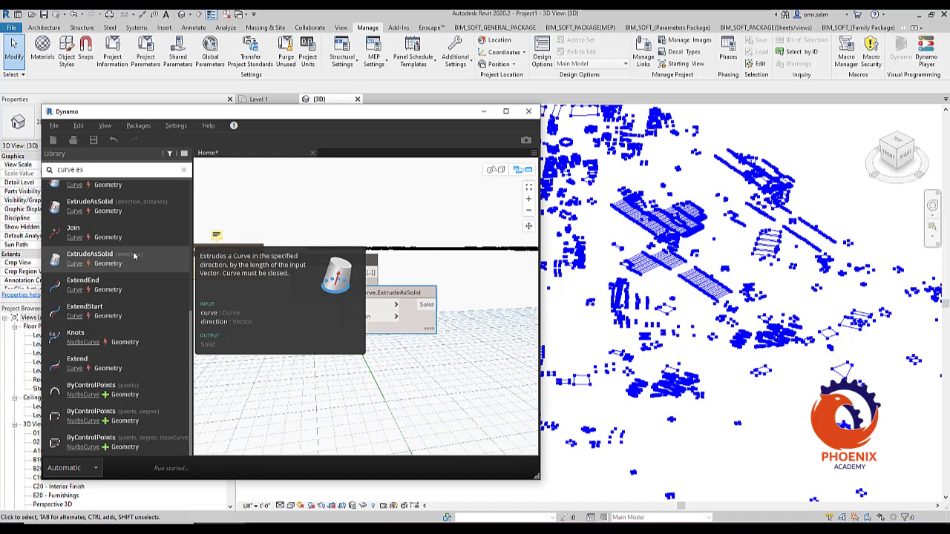
click(130, 209)
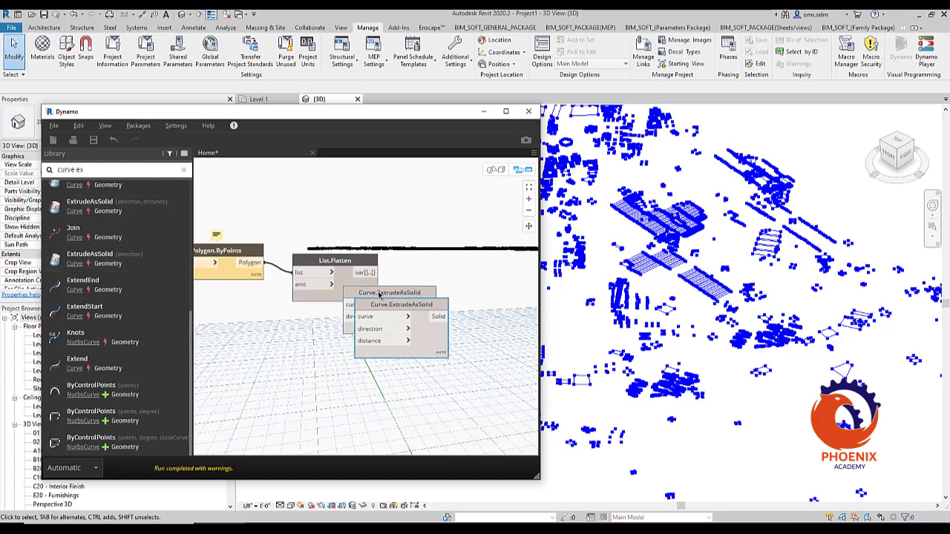
drag(379, 294, 281, 356)
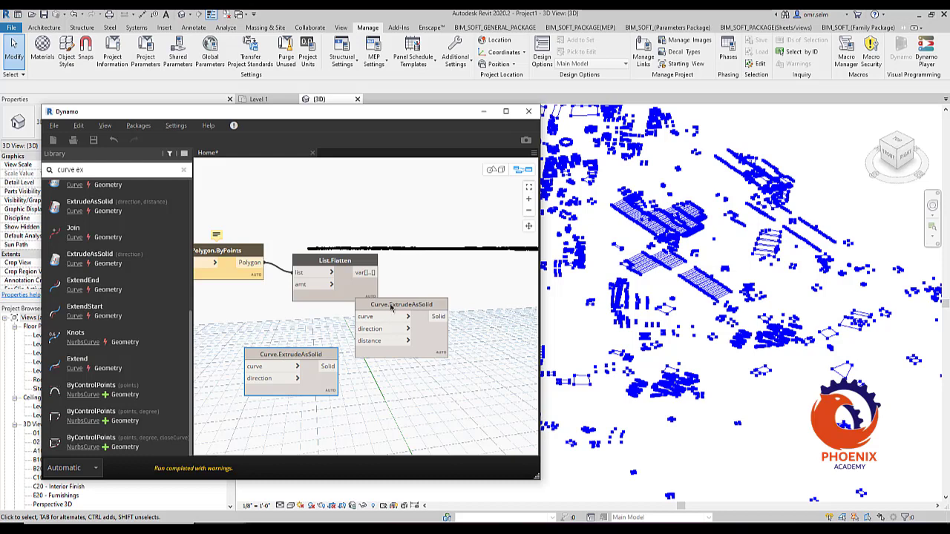
drag(391, 307, 446, 274)
drag(373, 273, 420, 286)
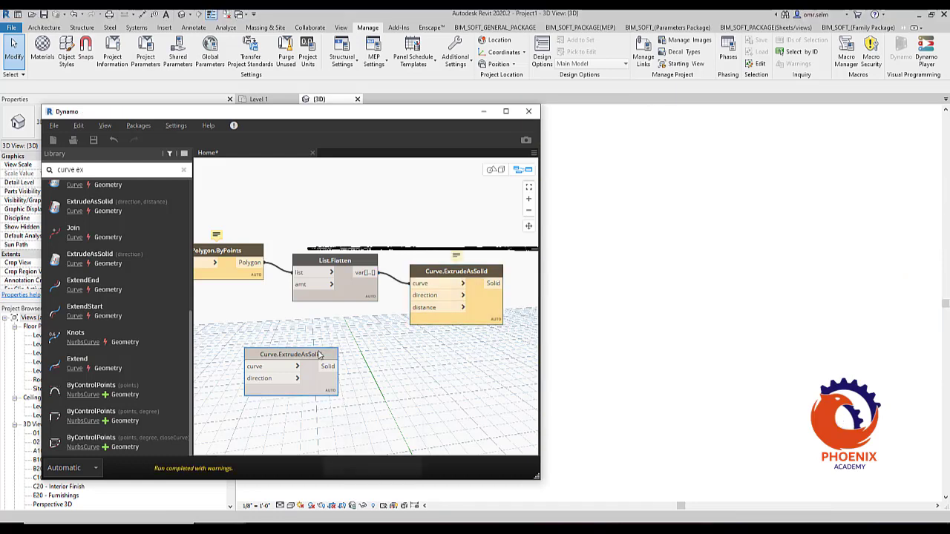
- Remove the unused two-input ExtrudeAsSolid node and begin a library search for the Vector node
right_click(319, 349)
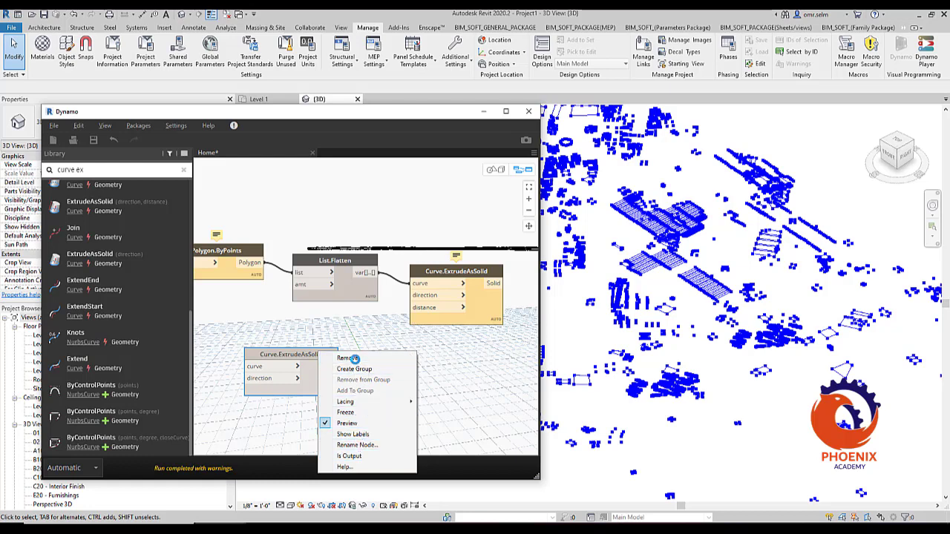
click(371, 357)
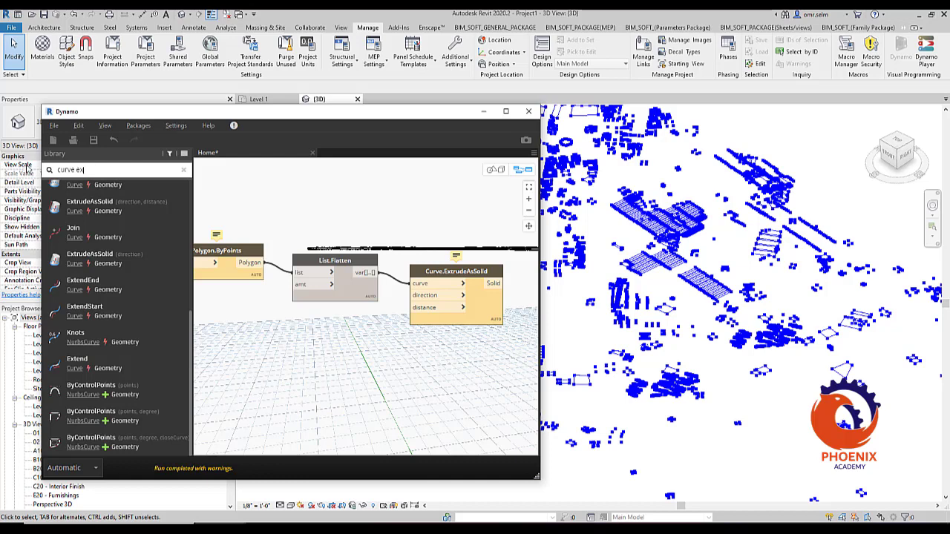
triple_click(65, 170)
text(l)
text(ector z)
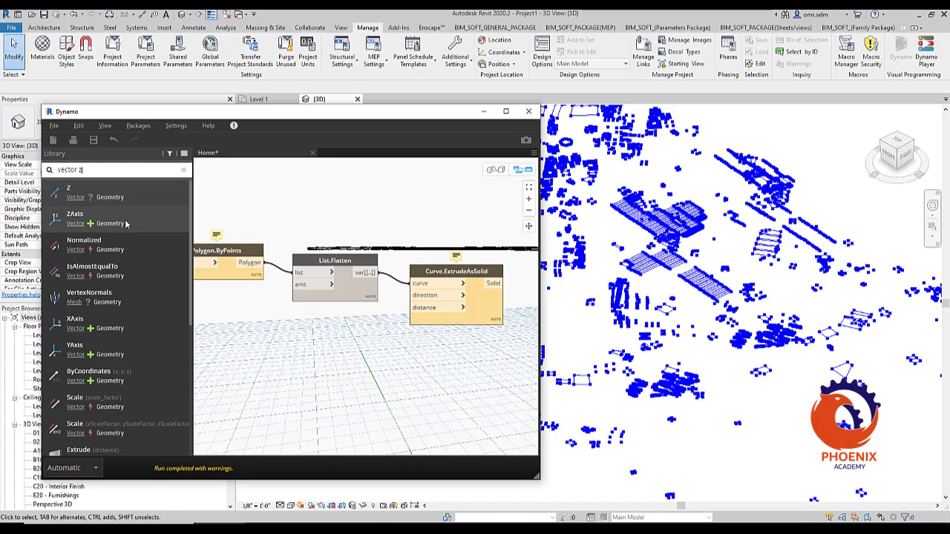
- Place a Vector.ZAxis node beside Curve.ExtrudeAsSolid to supply its direction
click(126, 223)
drag(378, 321, 318, 320)
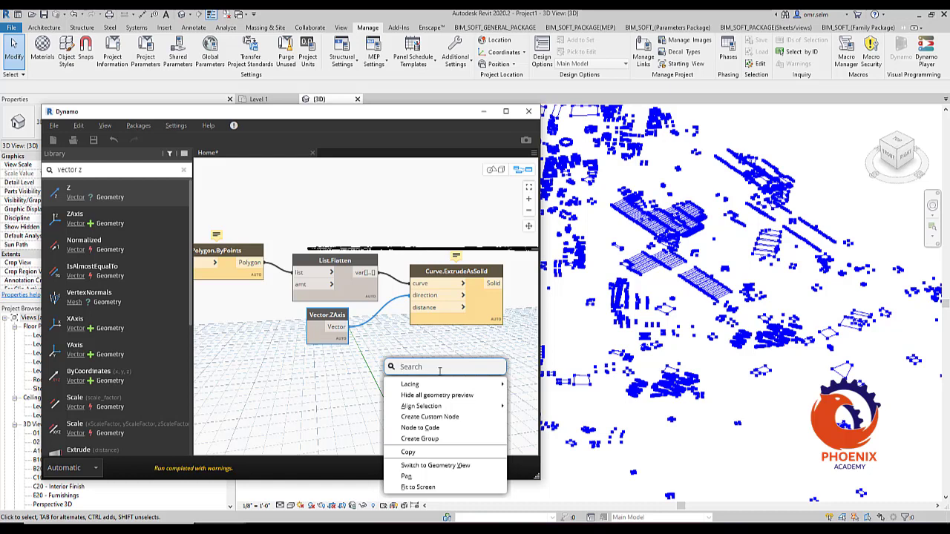
key(Escape)
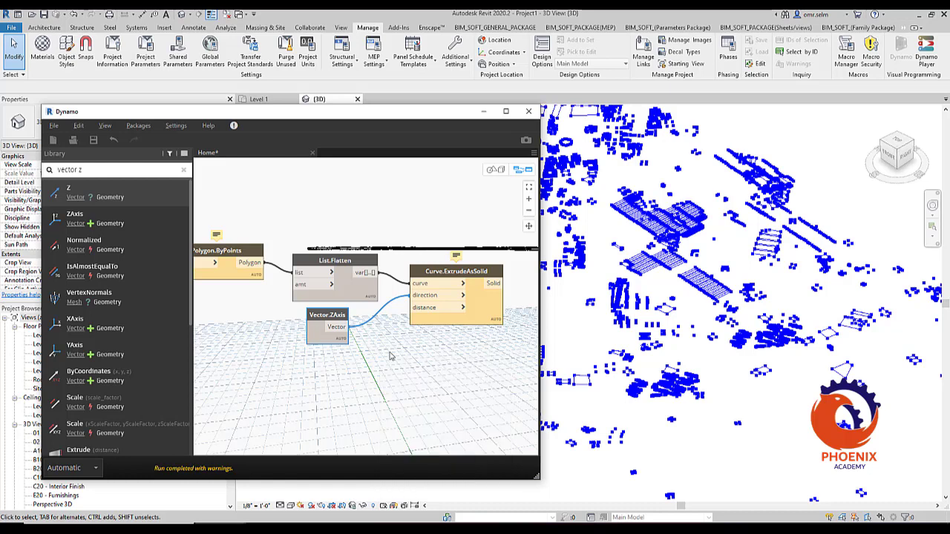
- Add a Code Block height range and wire it to Curve.ExtrudeAsSolid's distance input
right_click(392, 357)
text(c)
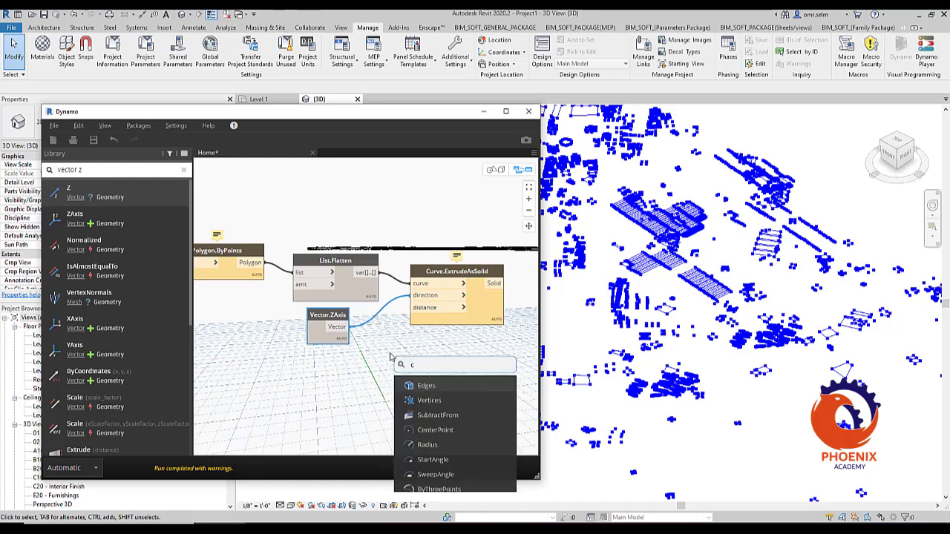
text(ode)
click(436, 387)
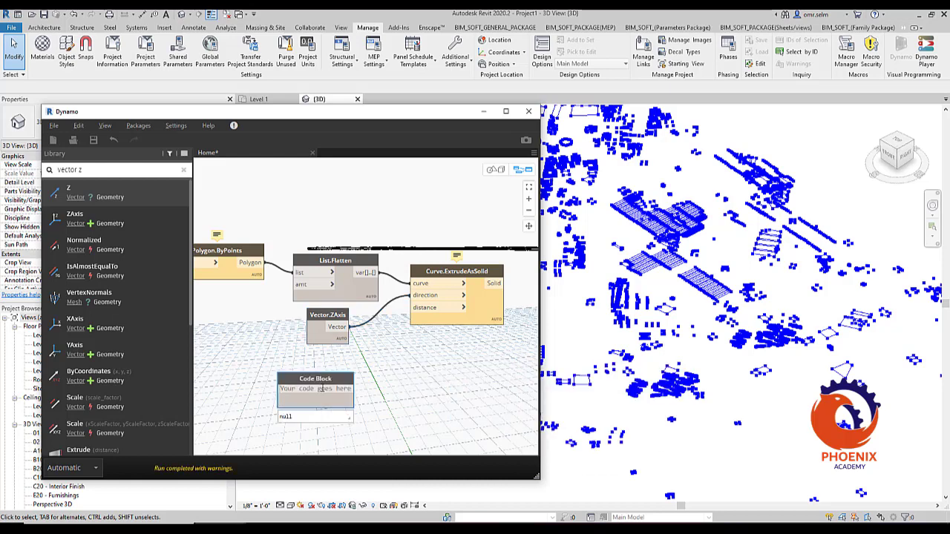
text(1)
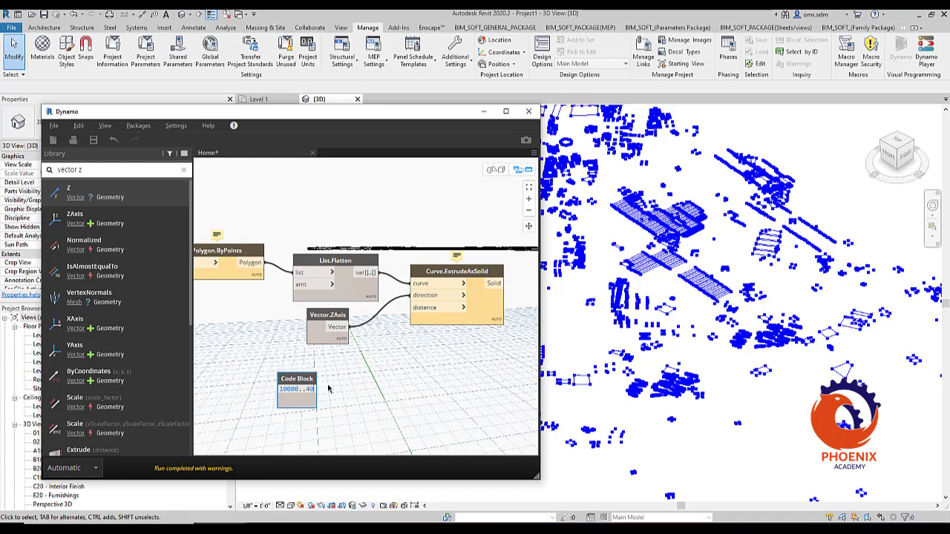
text(0000)
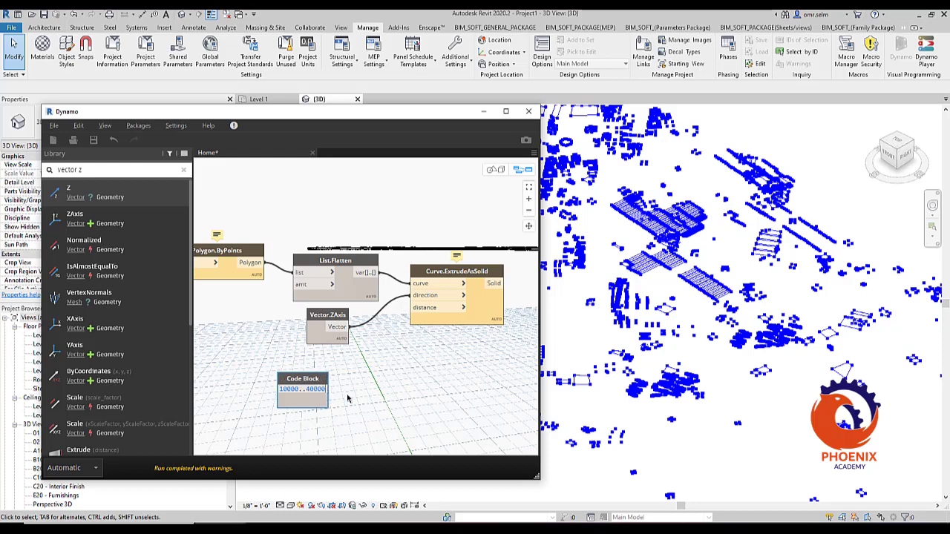
click(378, 400)
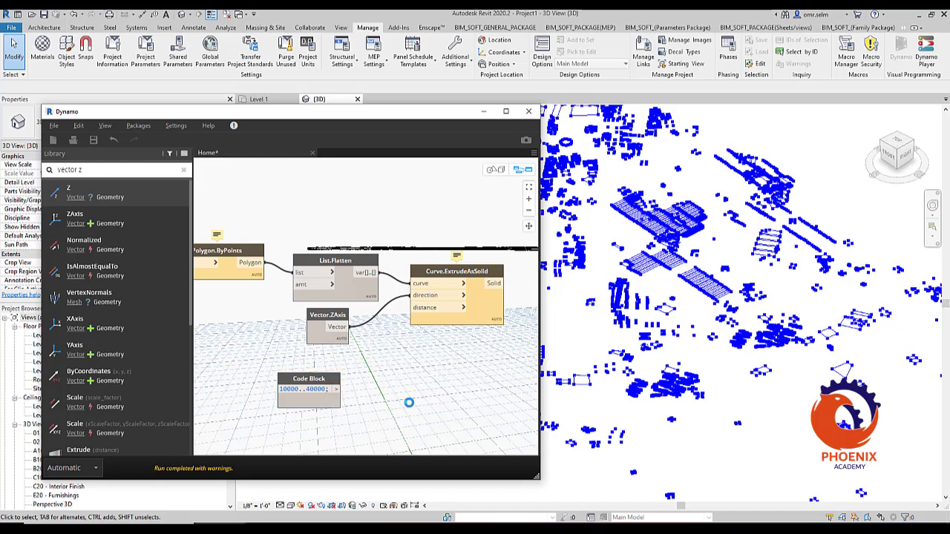
click(336, 389)
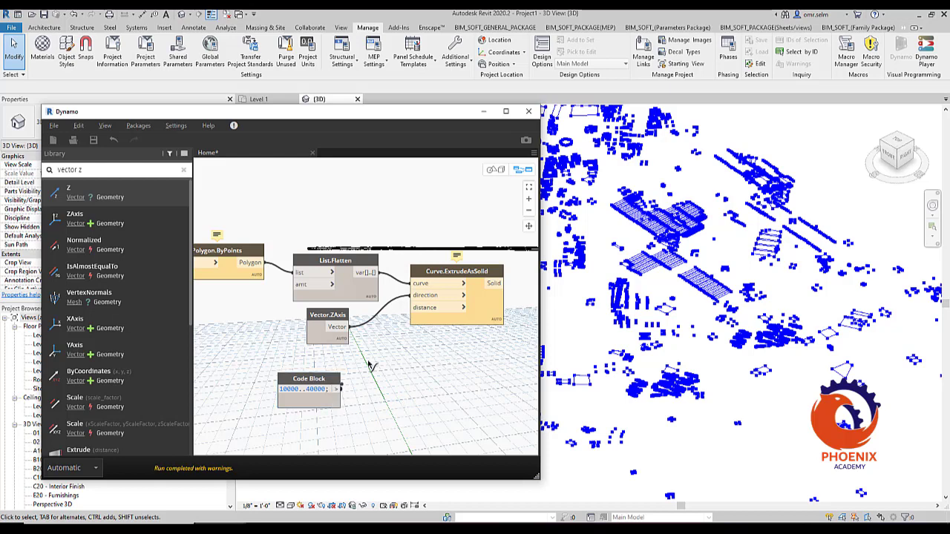
click(427, 318)
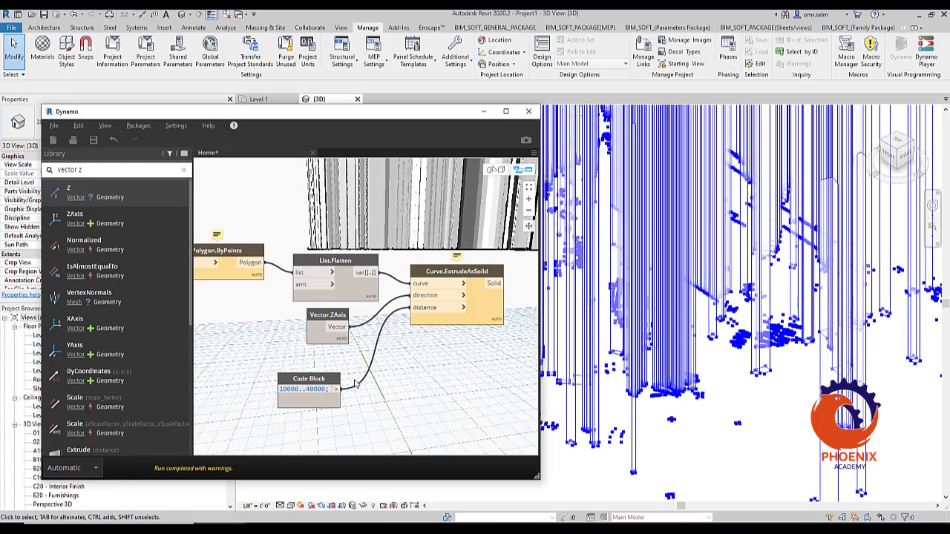
- Reduce the Code Block range to 1000..4000 and rerun the graph
key(BackSpace)
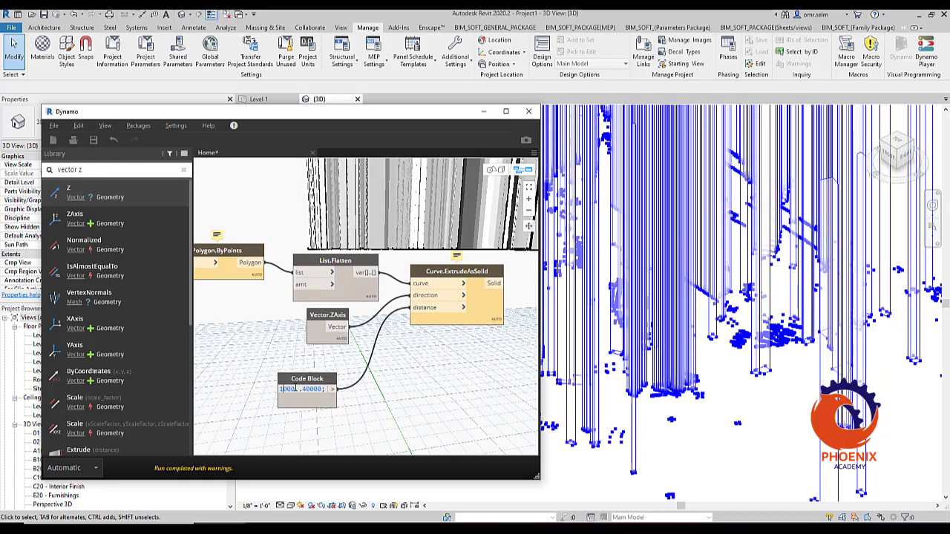
key(BackSpace)
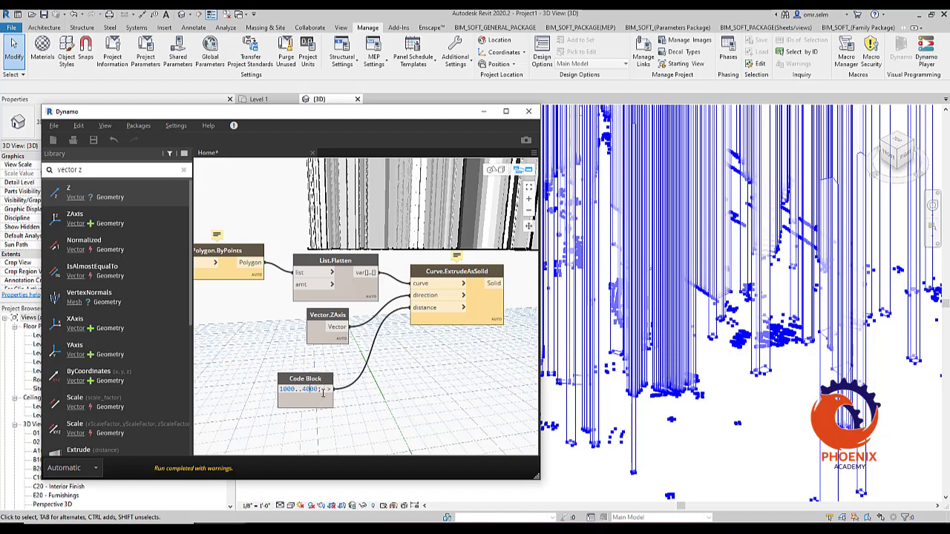
click(405, 408)
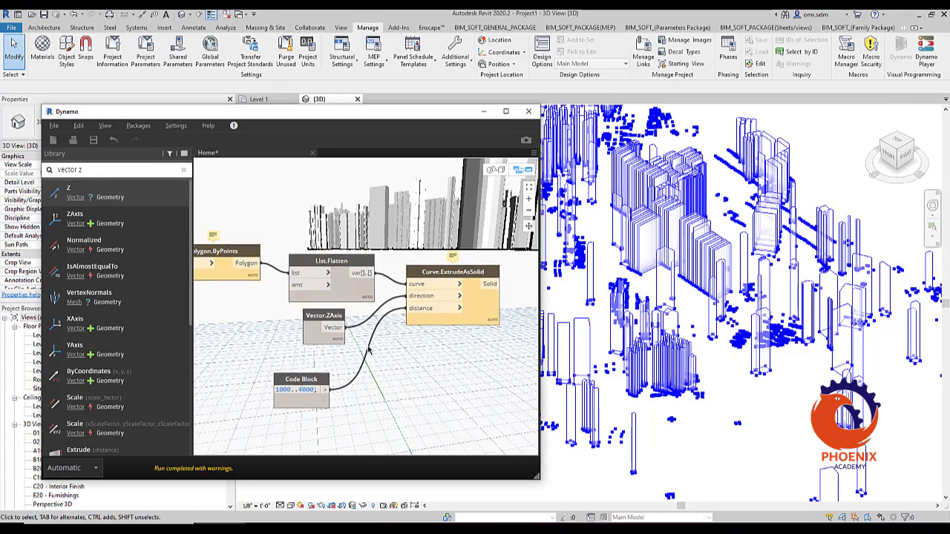
middle_drag(479, 362, 324, 361)
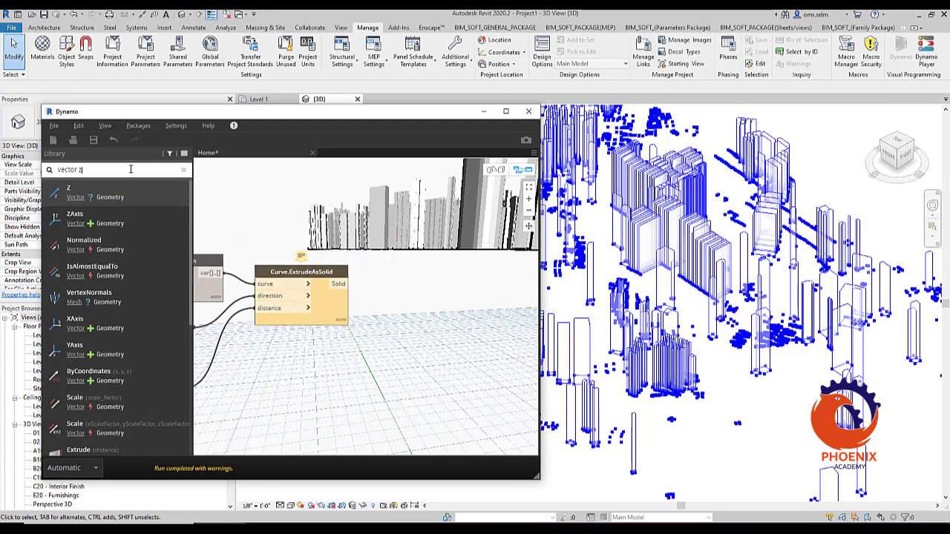
- Place an ExportToSAT node taking Curve.ExtrudeAsSolid's Solid output as geometry
key(ctrl+a)
text(ex)
text(port)
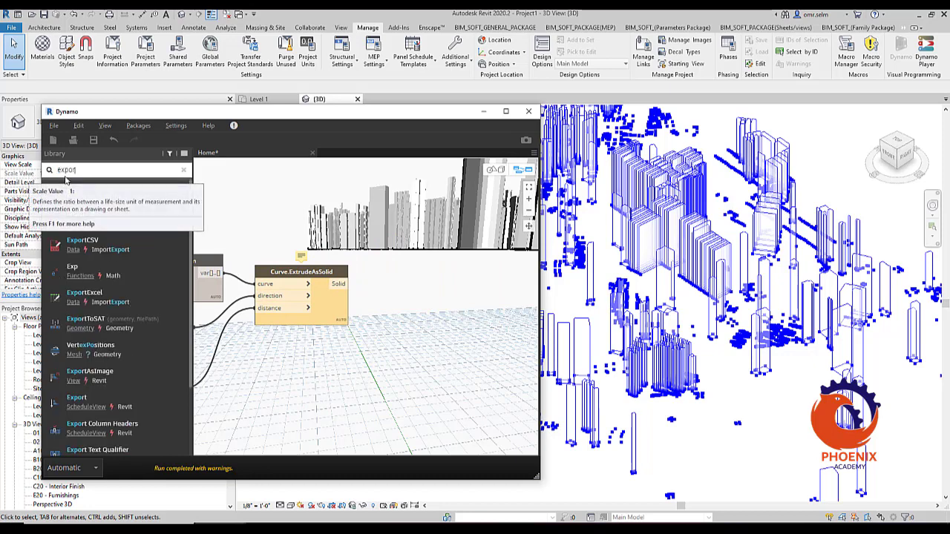
text( to)
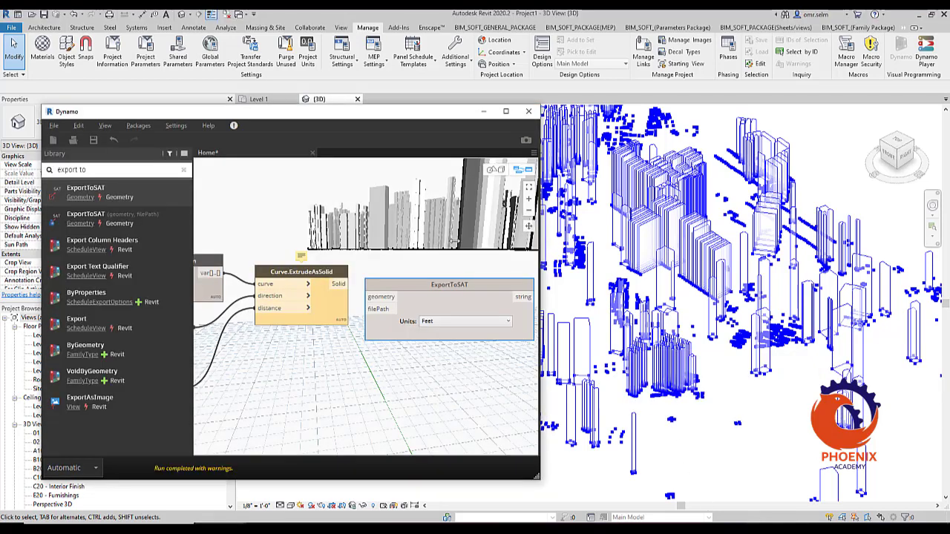
drag(338, 284, 382, 297)
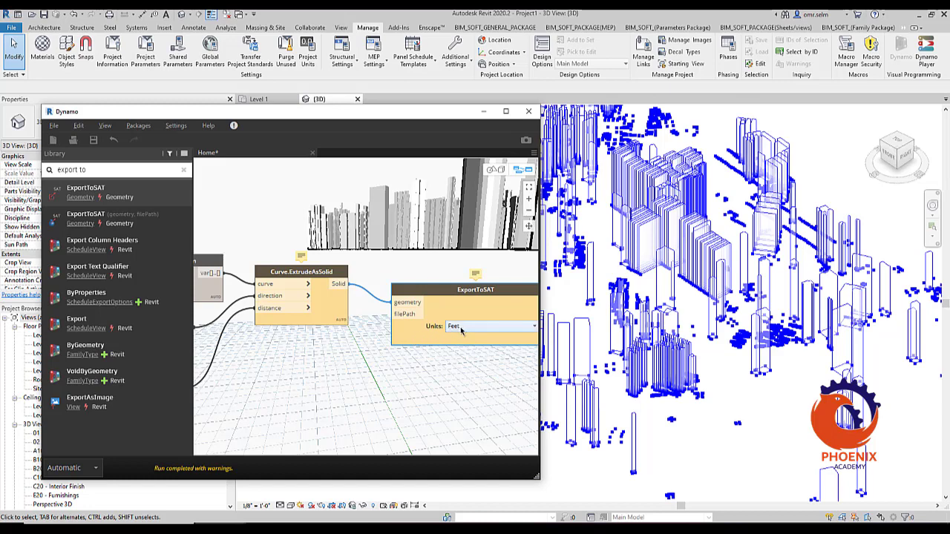
scroll(419, 372, down, 2)
scroll(420, 371, down, 2)
- Copy the Downloads folder part of the File Path node's input path
scroll(419, 372, down, 1)
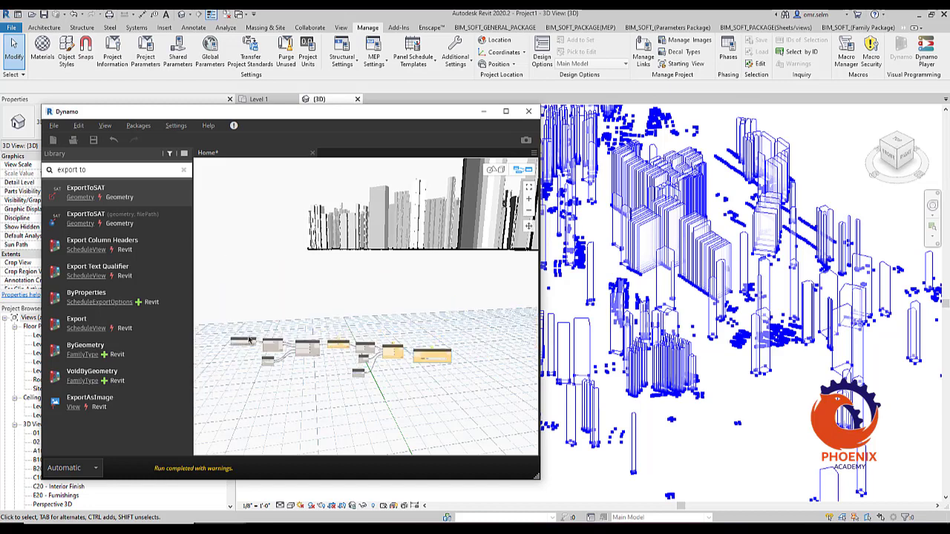
scroll(251, 340, up, 2)
scroll(256, 343, up, 2)
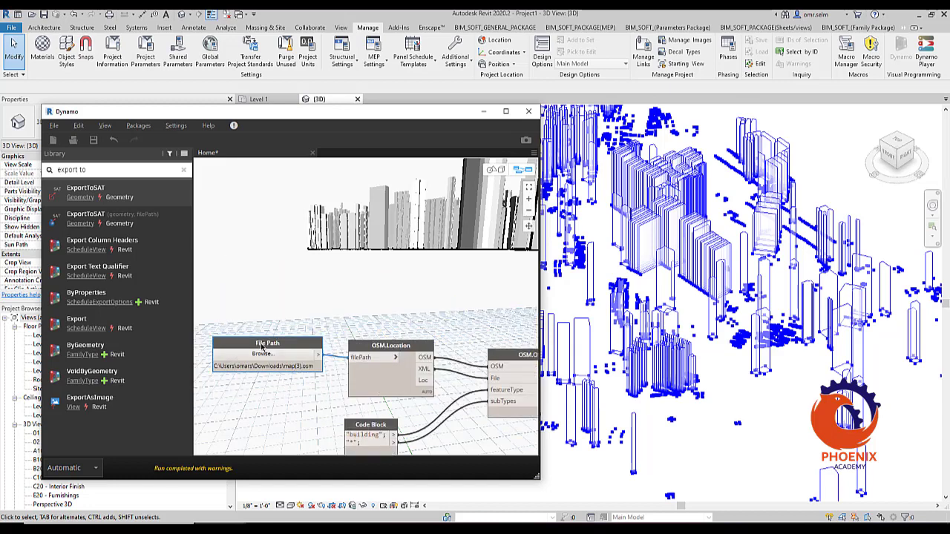
click(243, 312)
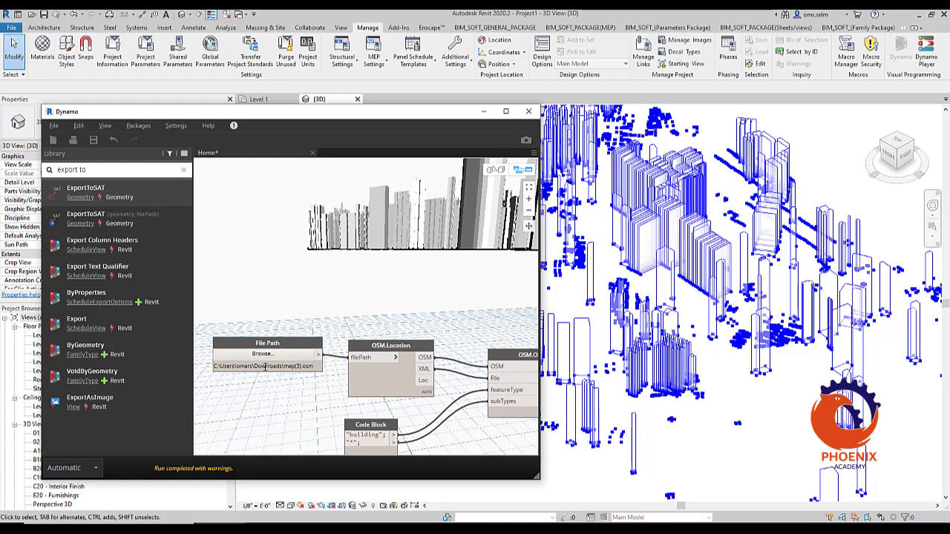
drag(295, 366, 210, 369)
click(255, 290)
scroll(255, 289, down, 5)
scroll(440, 324, up, 3)
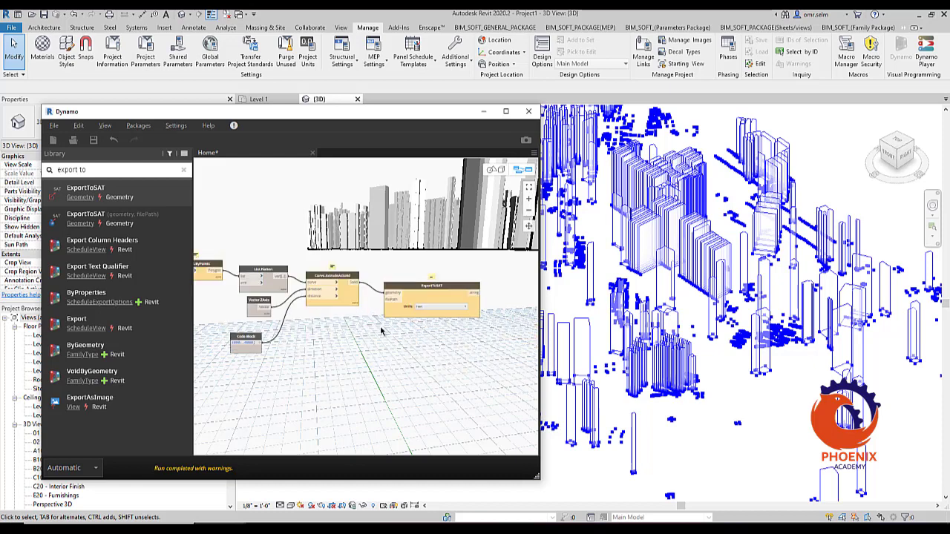
scroll(339, 329, up, 3)
- Add a String node with the pasted Downloads path and connect it to ExportToSAT's filePath
double_click(338, 332)
text(str)
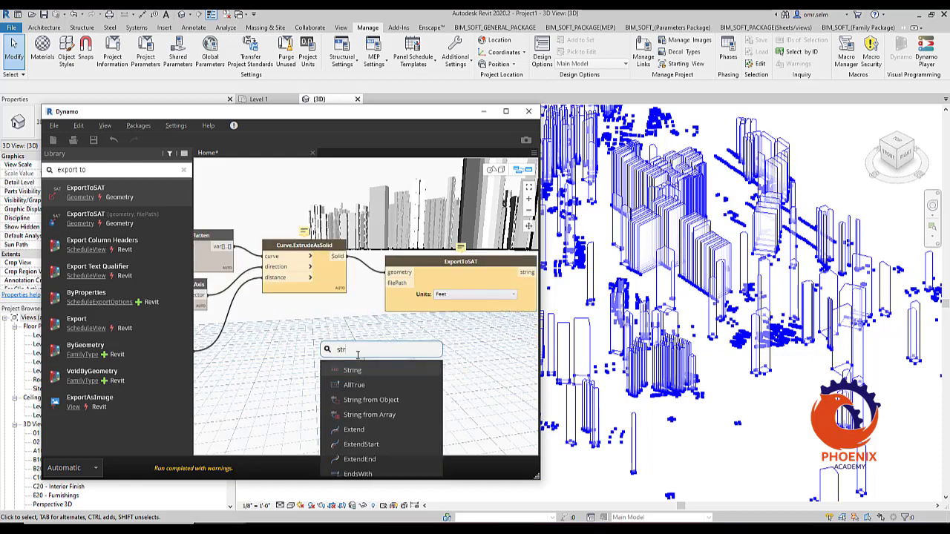
click(371, 370)
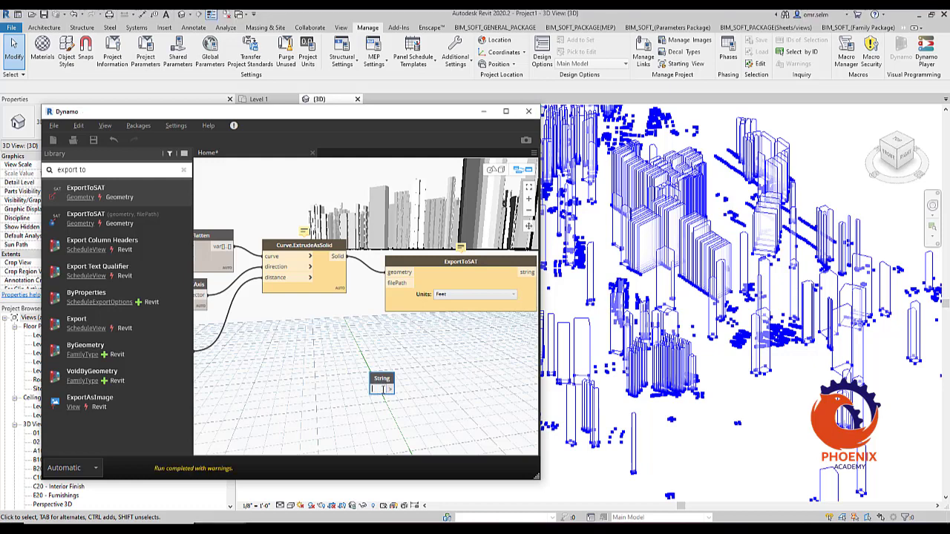
text(C:\Users\omars\Downloads\map)
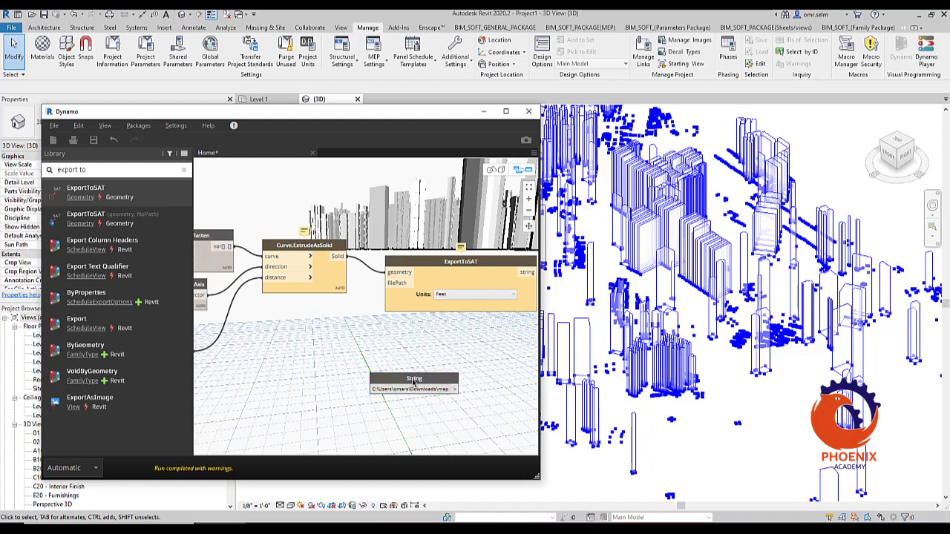
mouse_move(414, 382)
mouse_down()
mouse_move(311, 355)
mouse_move(387, 283)
mouse_up()
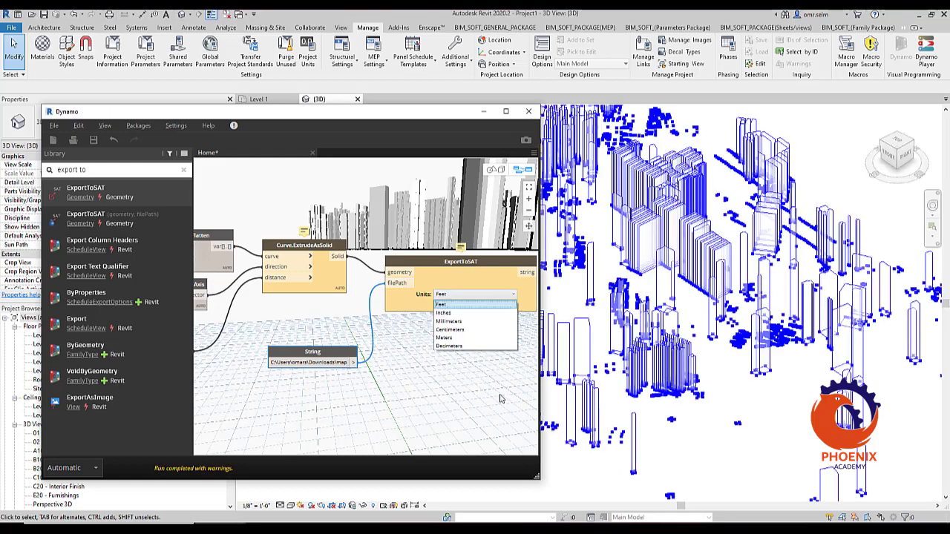
- Switch ExportToSAT's units to Meters
click(460, 338)
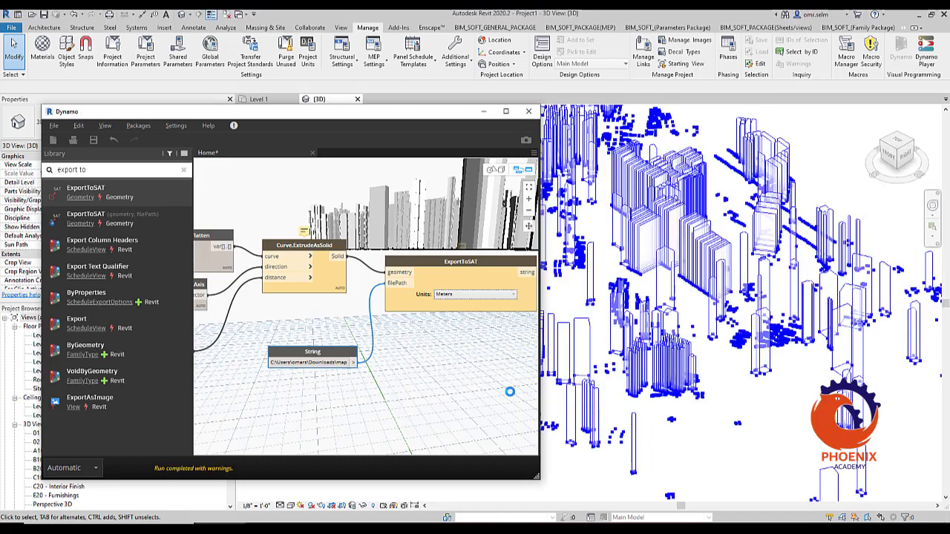
scroll(469, 376, down, 1)
scroll(469, 376, down, 1)
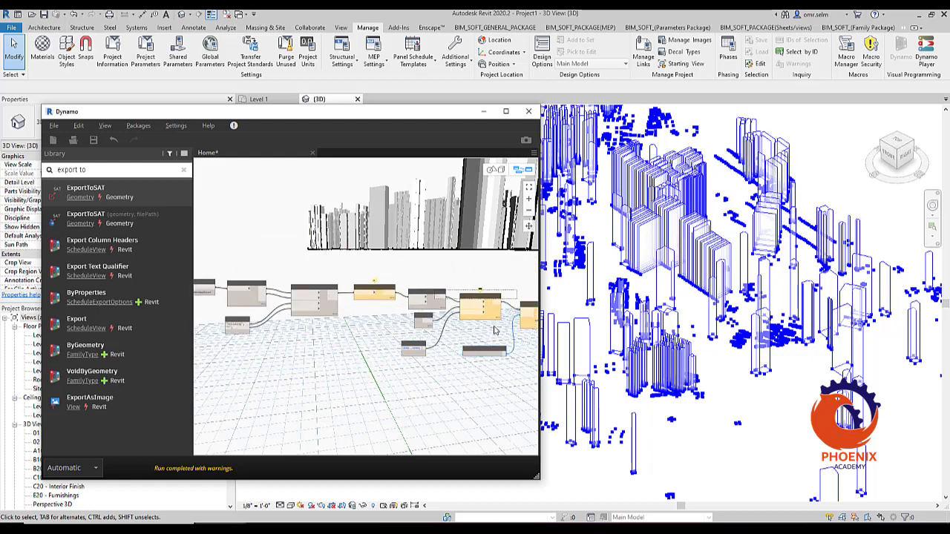
- Load map.osm from Downloads as the File Path input
scroll(426, 344, down, 2)
scroll(370, 355, down, 1)
scroll(297, 301, up, 1)
scroll(296, 301, up, 2)
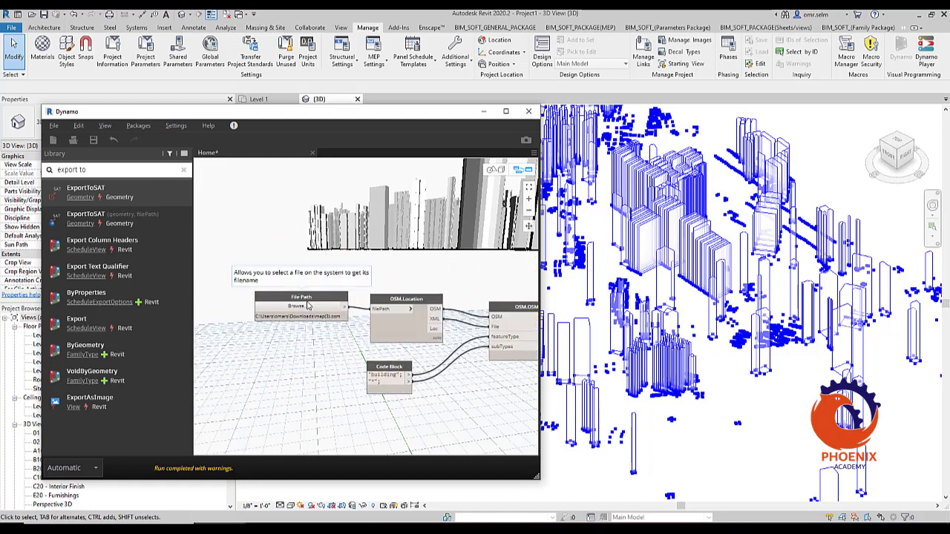
click(300, 306)
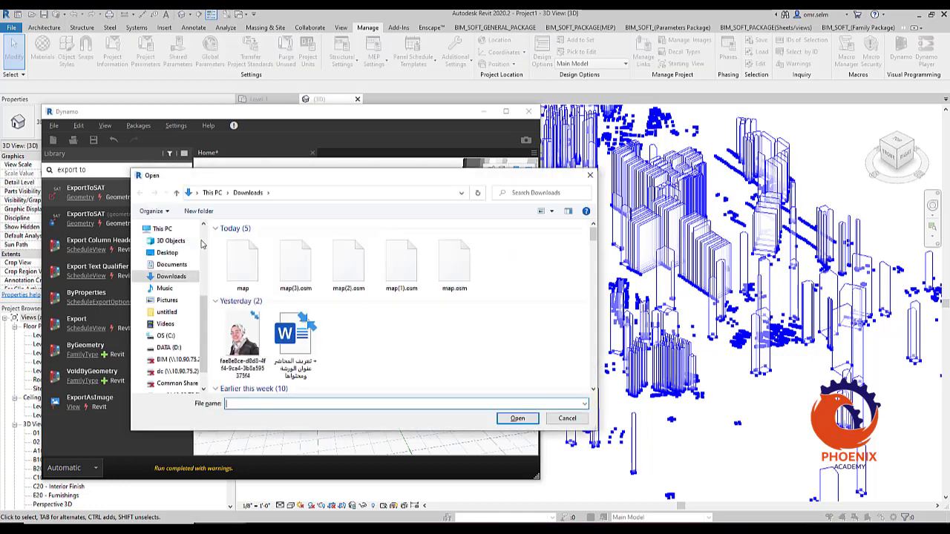
click(442, 266)
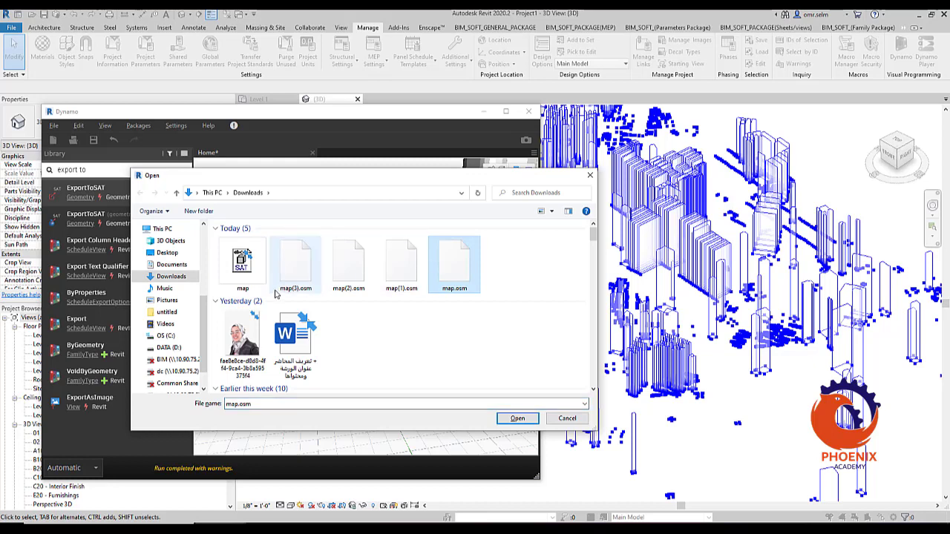
click(320, 300)
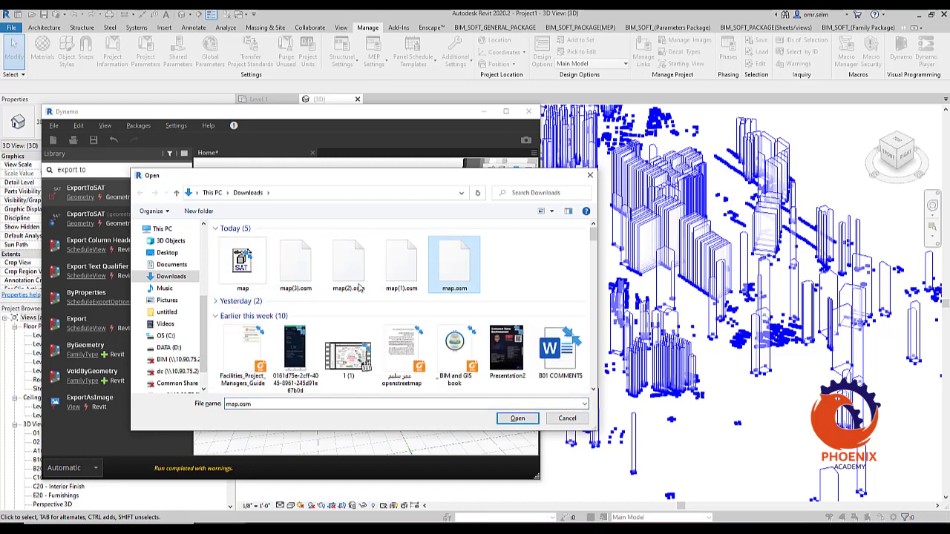
click(518, 419)
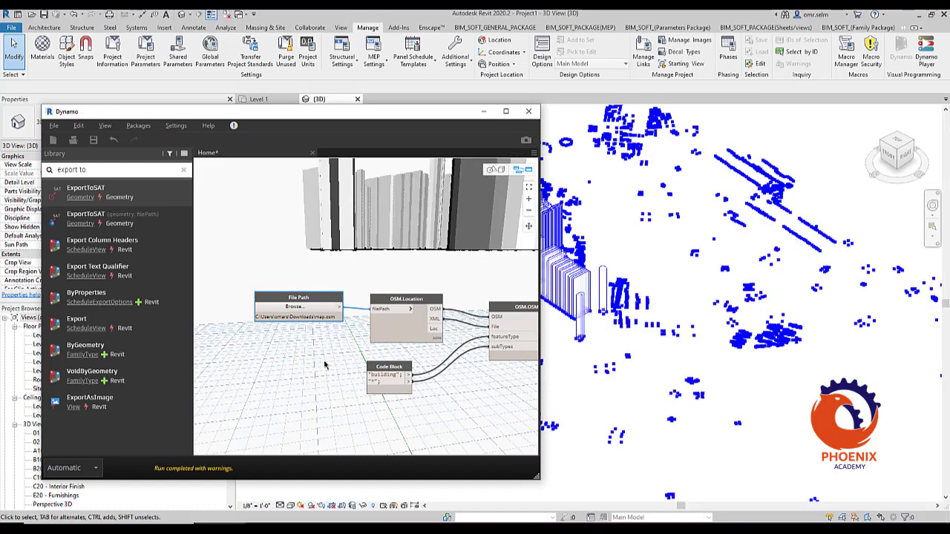
- Pan the canvas to check the extrusion, String and file input nodes
scroll(325, 361, down, 5)
scroll(464, 365, up, 2)
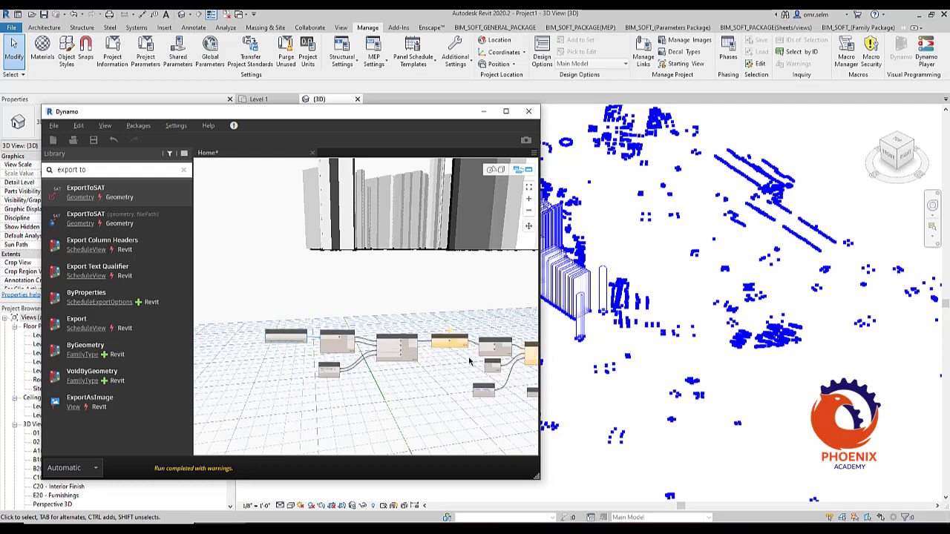
scroll(469, 362, up, 3)
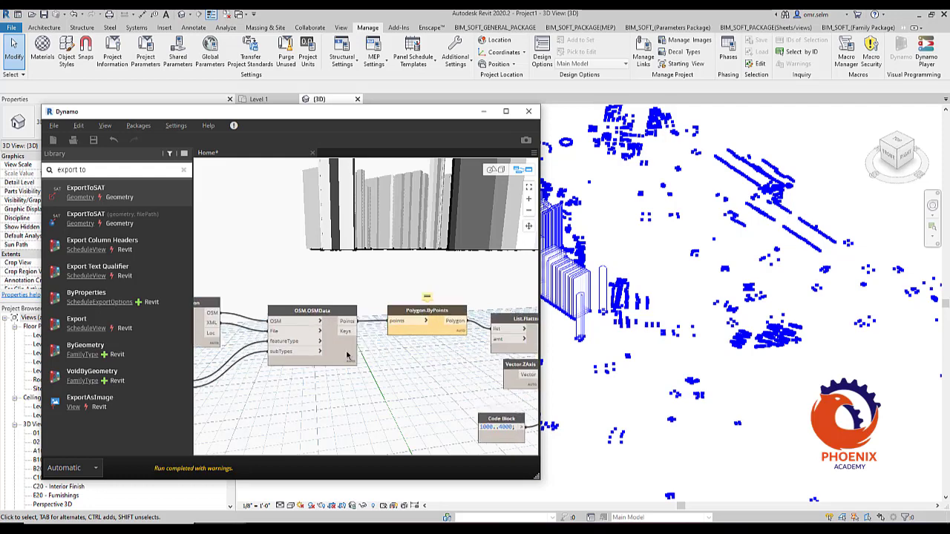
middle_drag(445, 356, 290, 345)
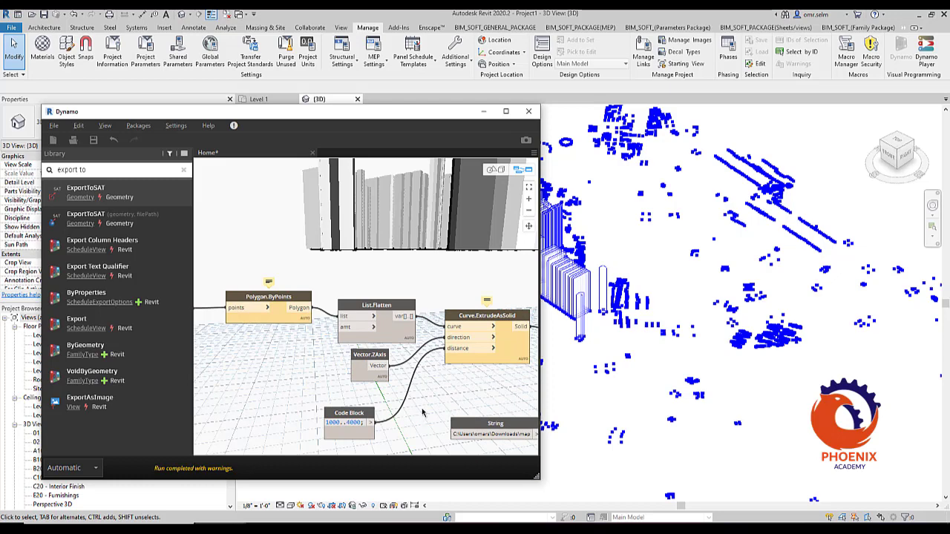
scroll(421, 408, down, 1)
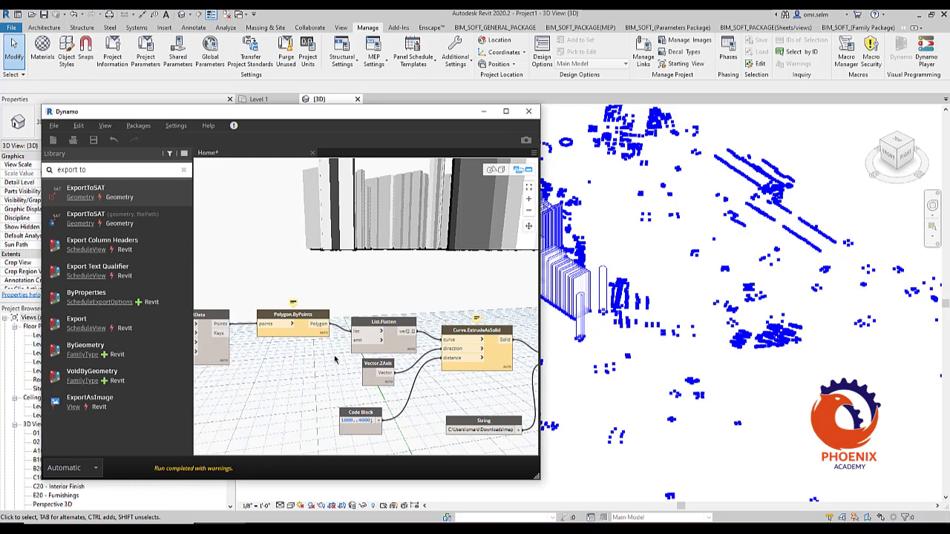
middle_drag(335, 359, 449, 340)
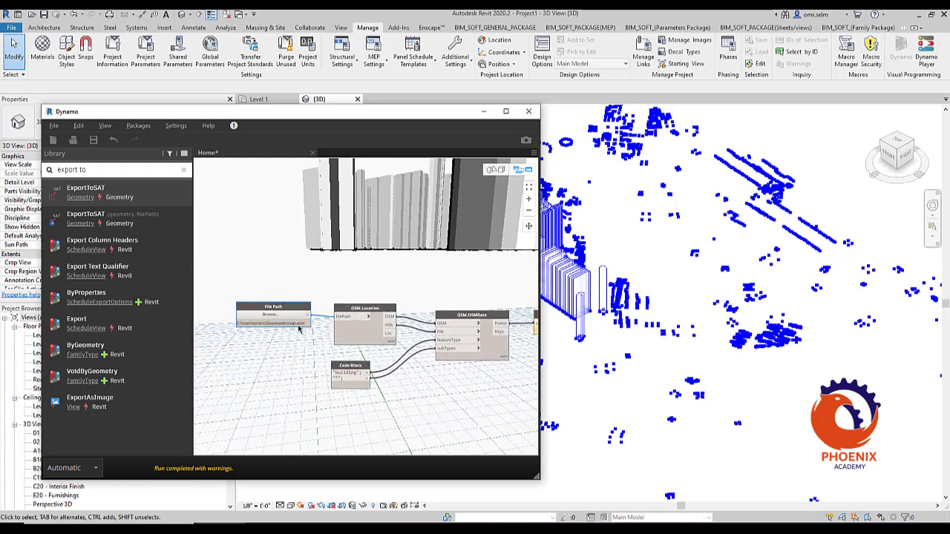
- Load map1.osm from the Desktop as the new OSM input
click(297, 314)
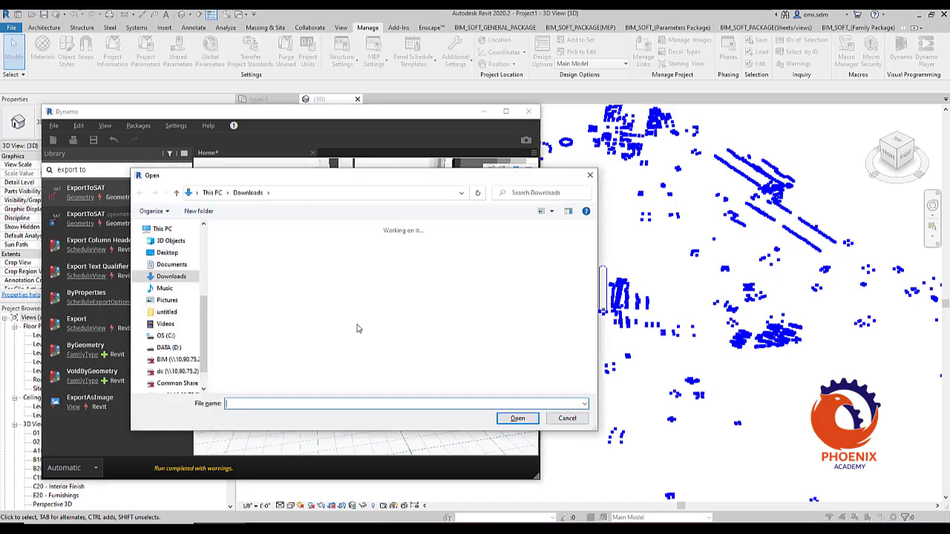
click(198, 255)
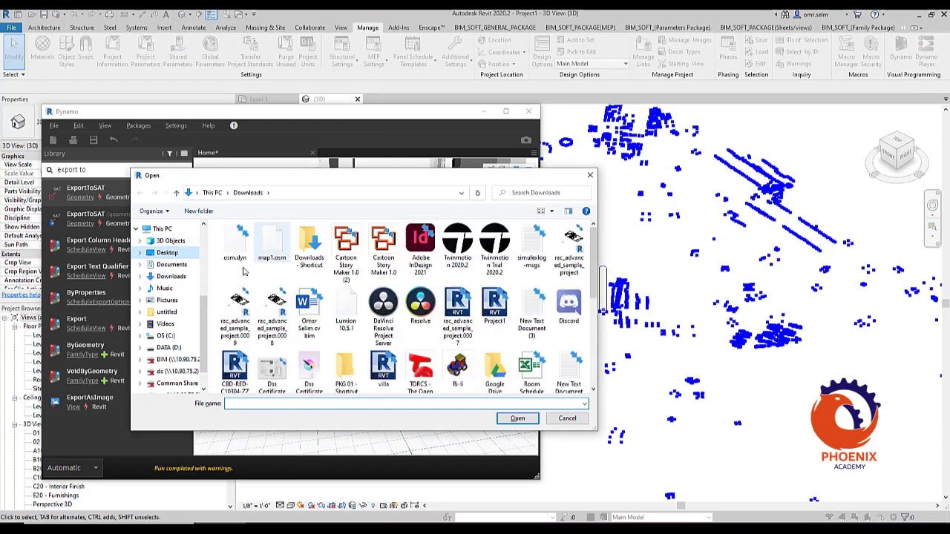
click(139, 192)
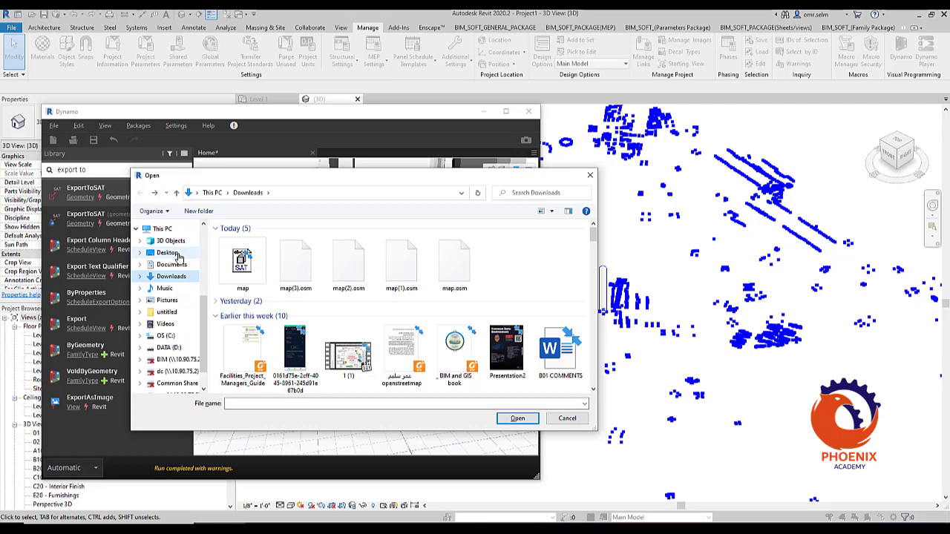
click(167, 252)
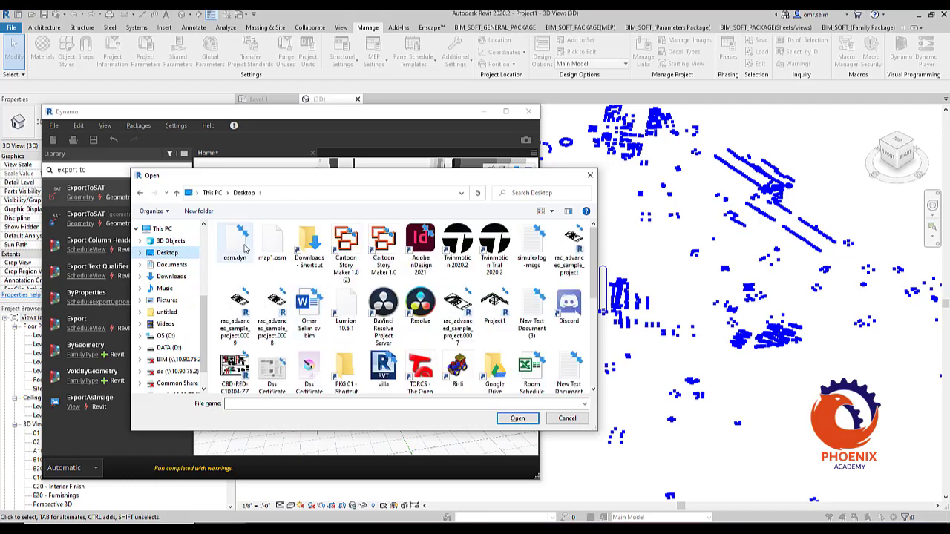
double_click(274, 246)
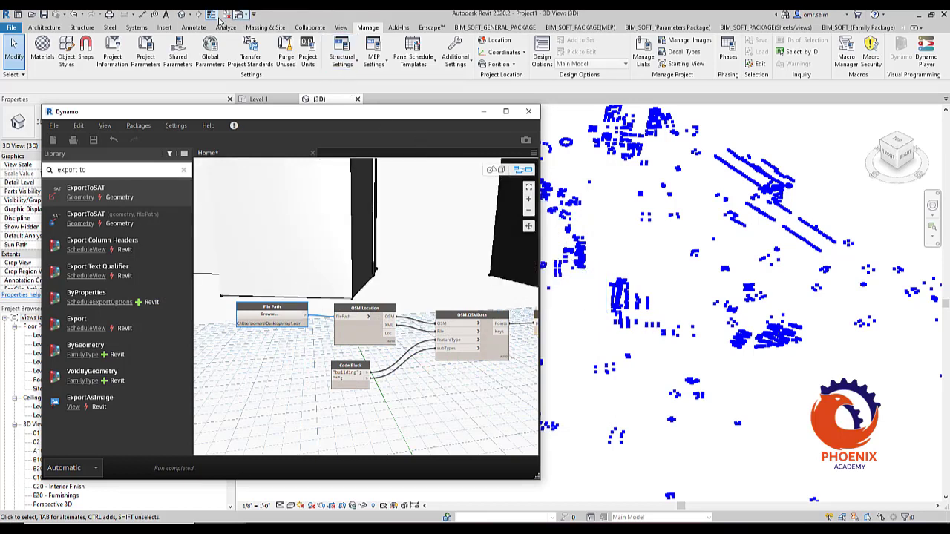
- Shift the Dynamo window aside and orbit the 3D background preview of the extruded buildings
click(345, 101)
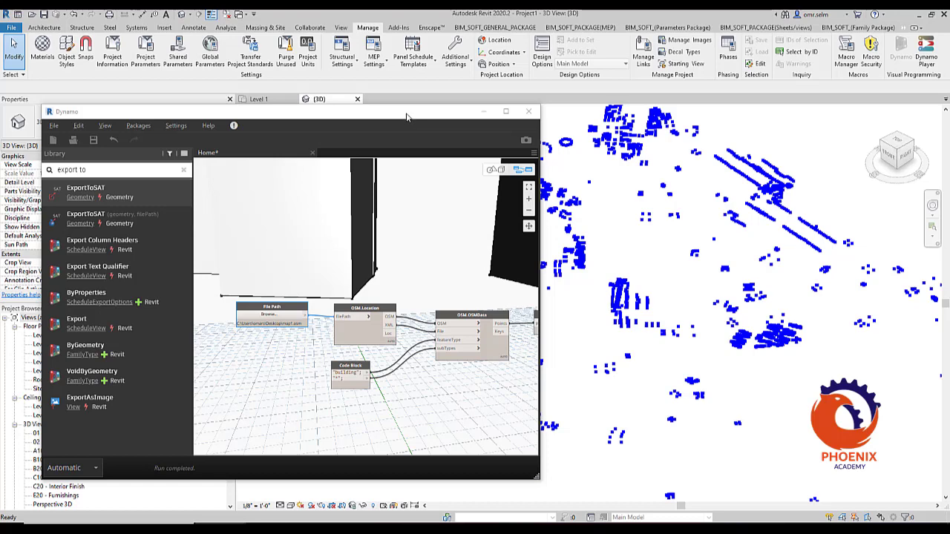
mouse_move(406, 118)
mouse_down()
mouse_move(329, 140)
mouse_move(333, 122)
mouse_up()
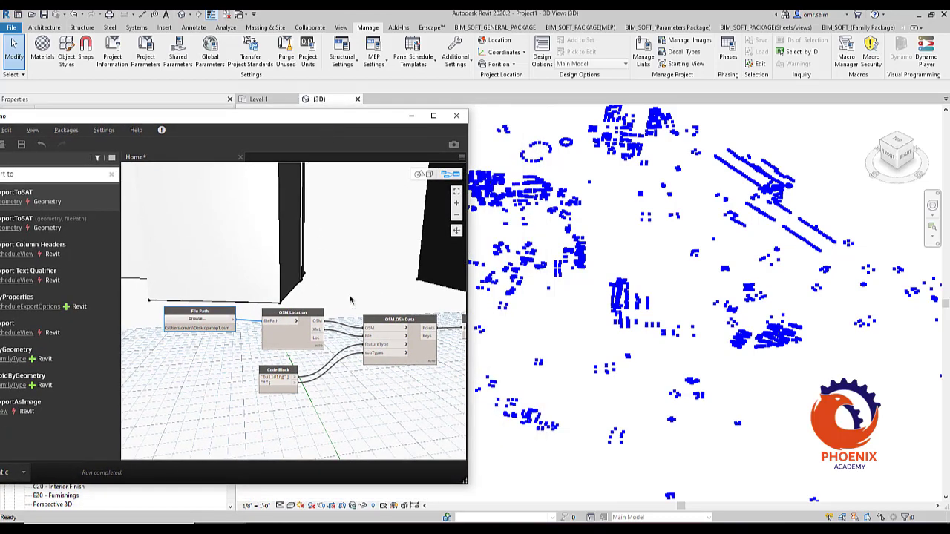
scroll(342, 289, down, 3)
click(416, 174)
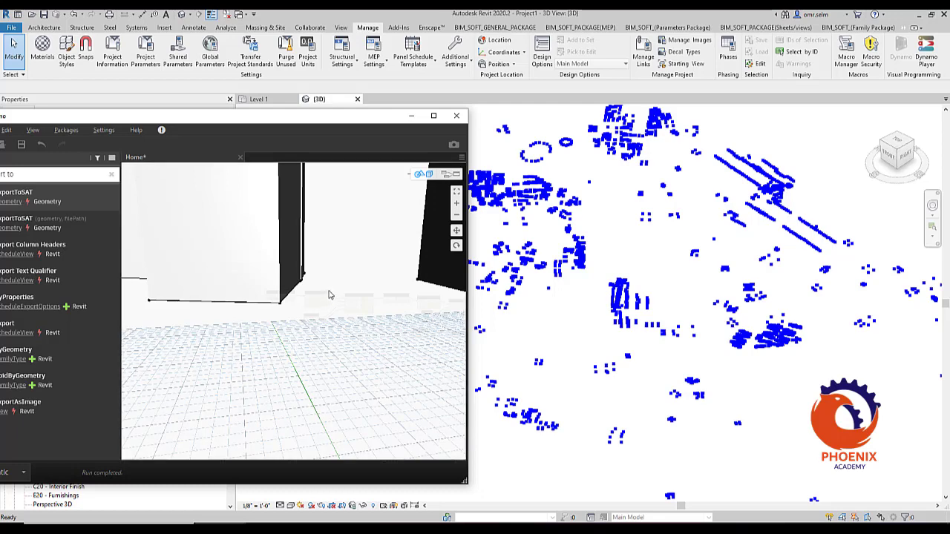
right_drag(331, 291, 367, 283)
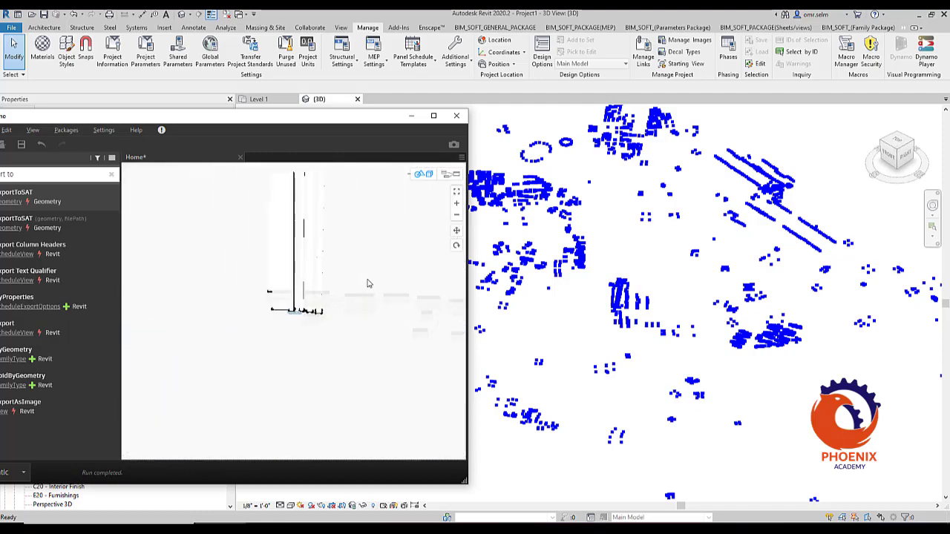